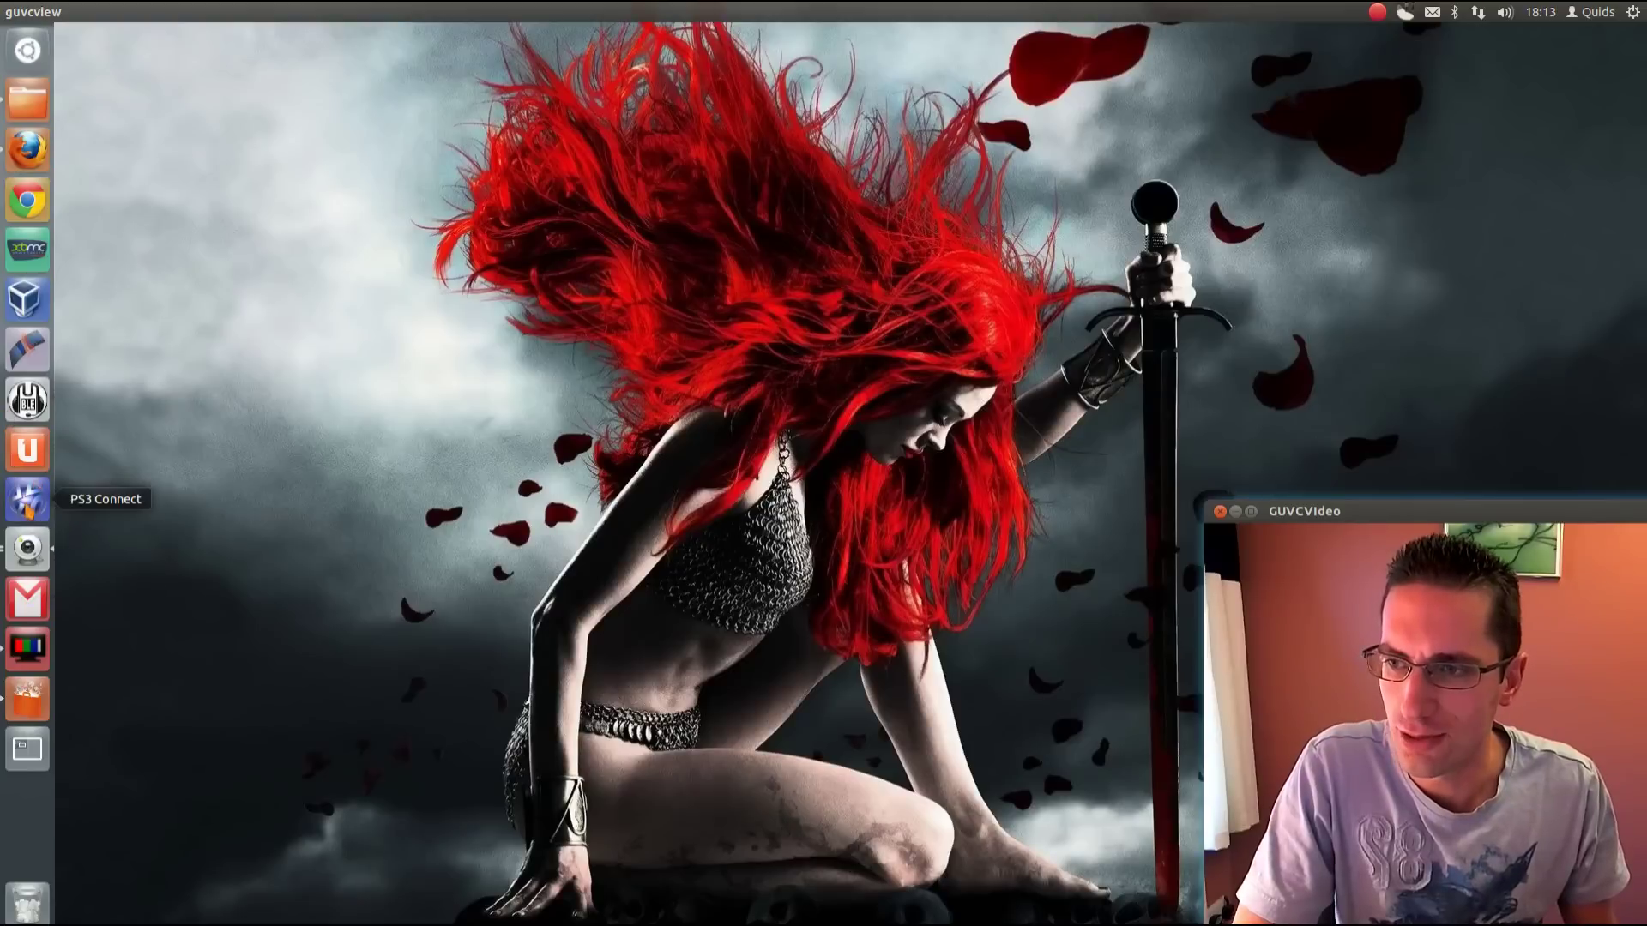
Launch Ubuntu Software Centre from the Unity launcher
left_click(28, 699)
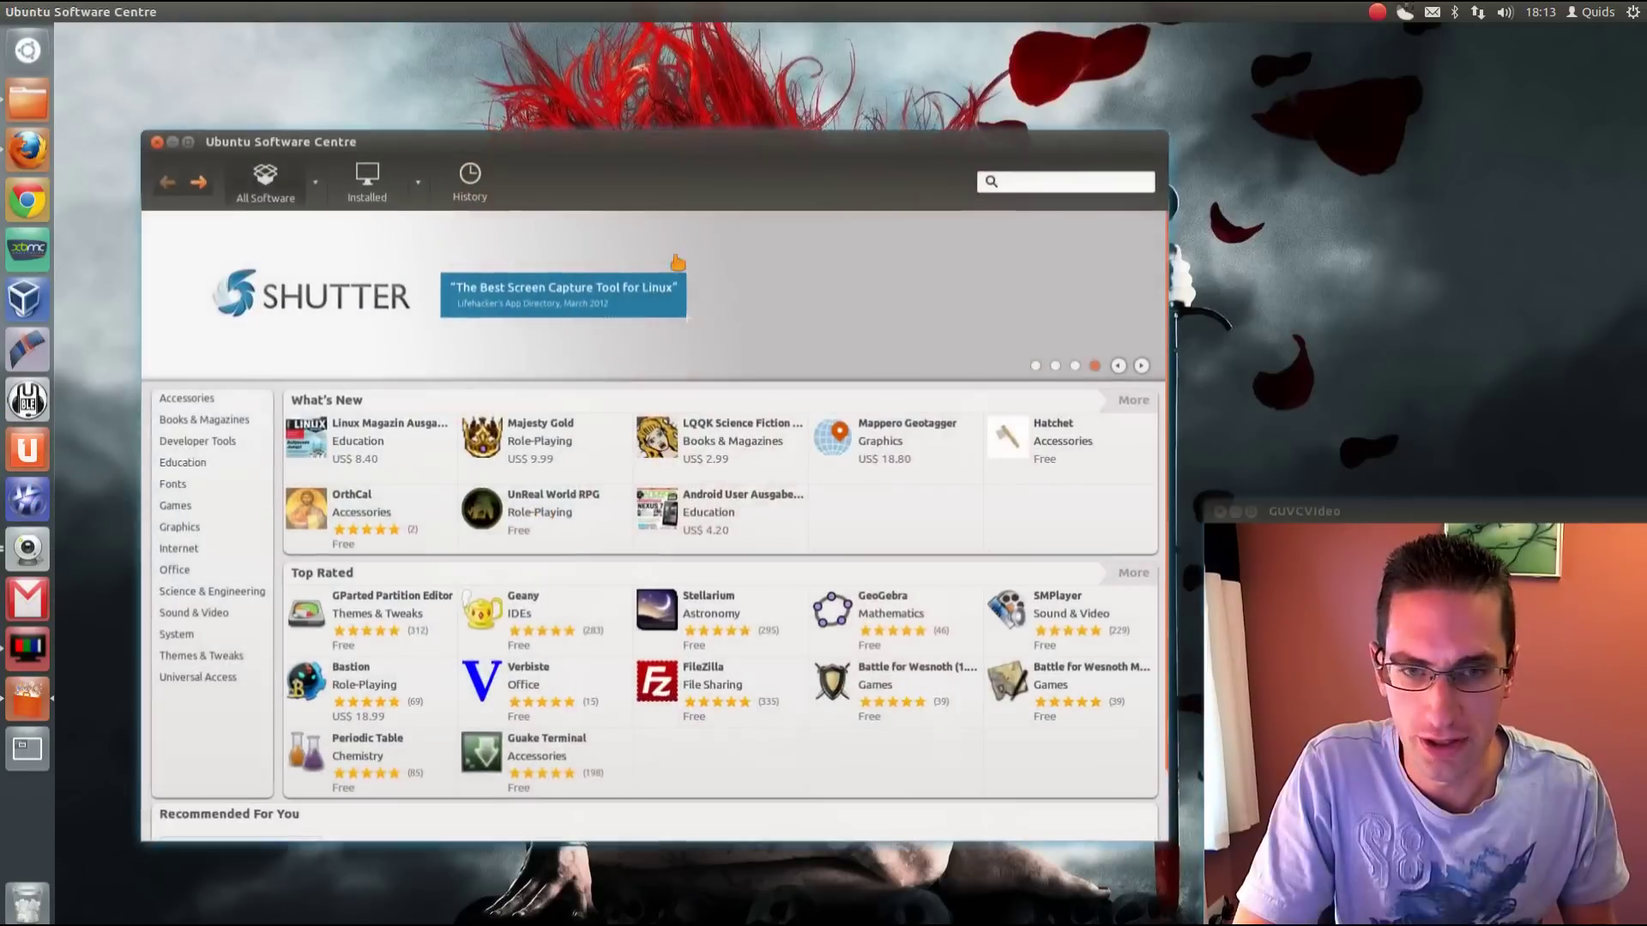
Filter the catalogue to For Purchase and scroll through the paid listings
left_click(317, 182)
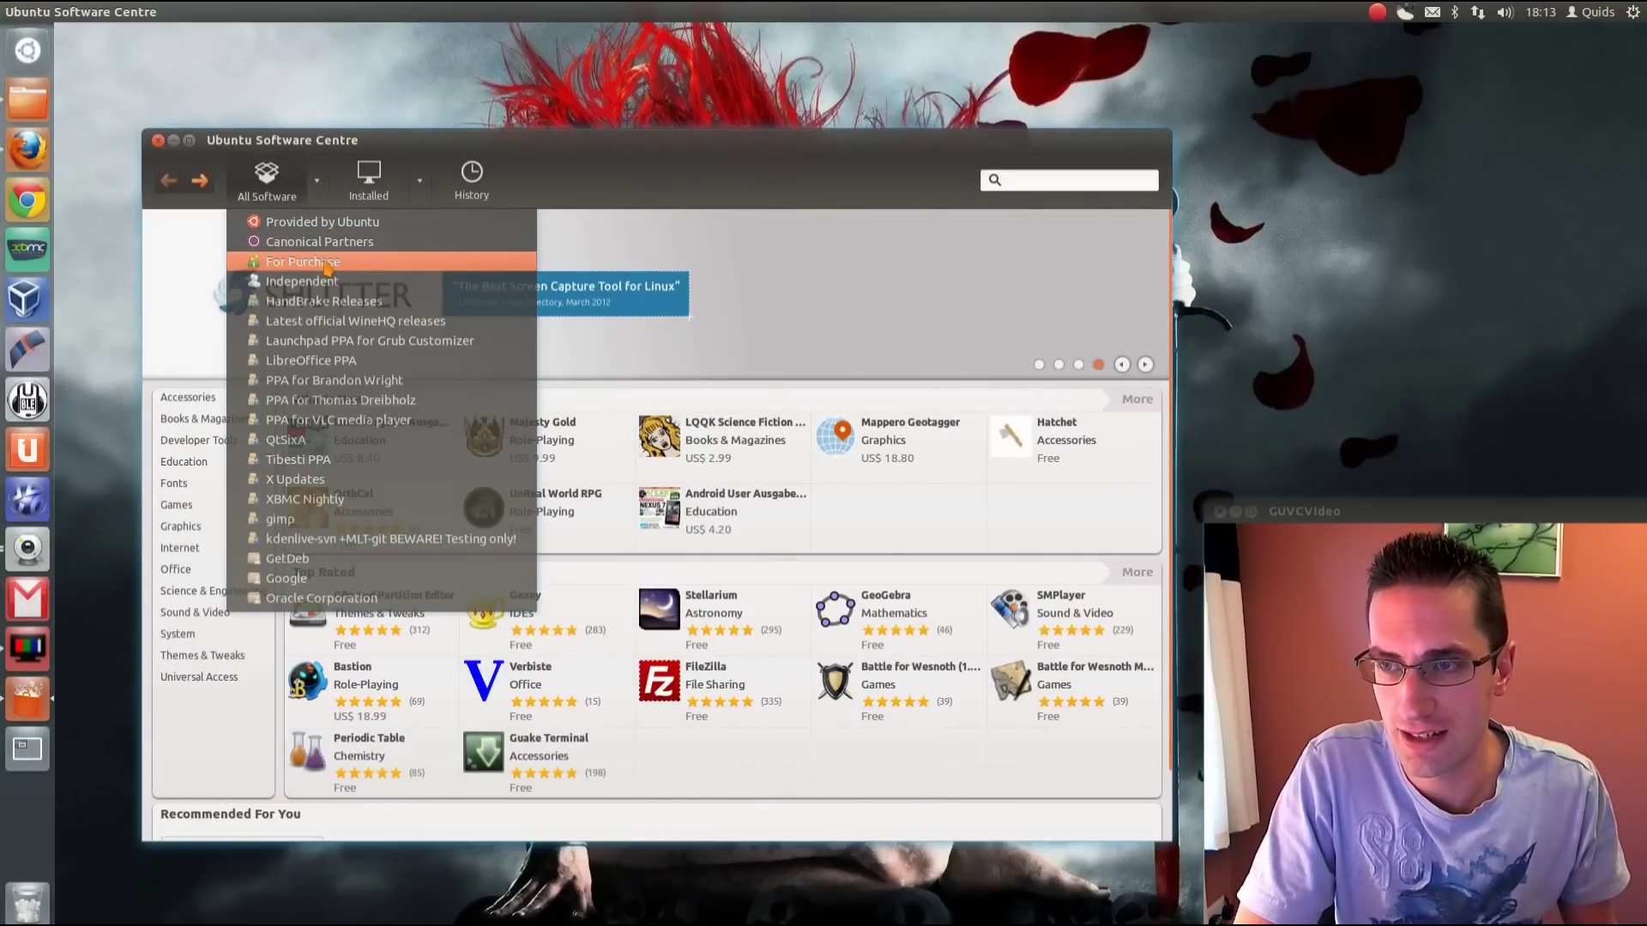
left_click(327, 265)
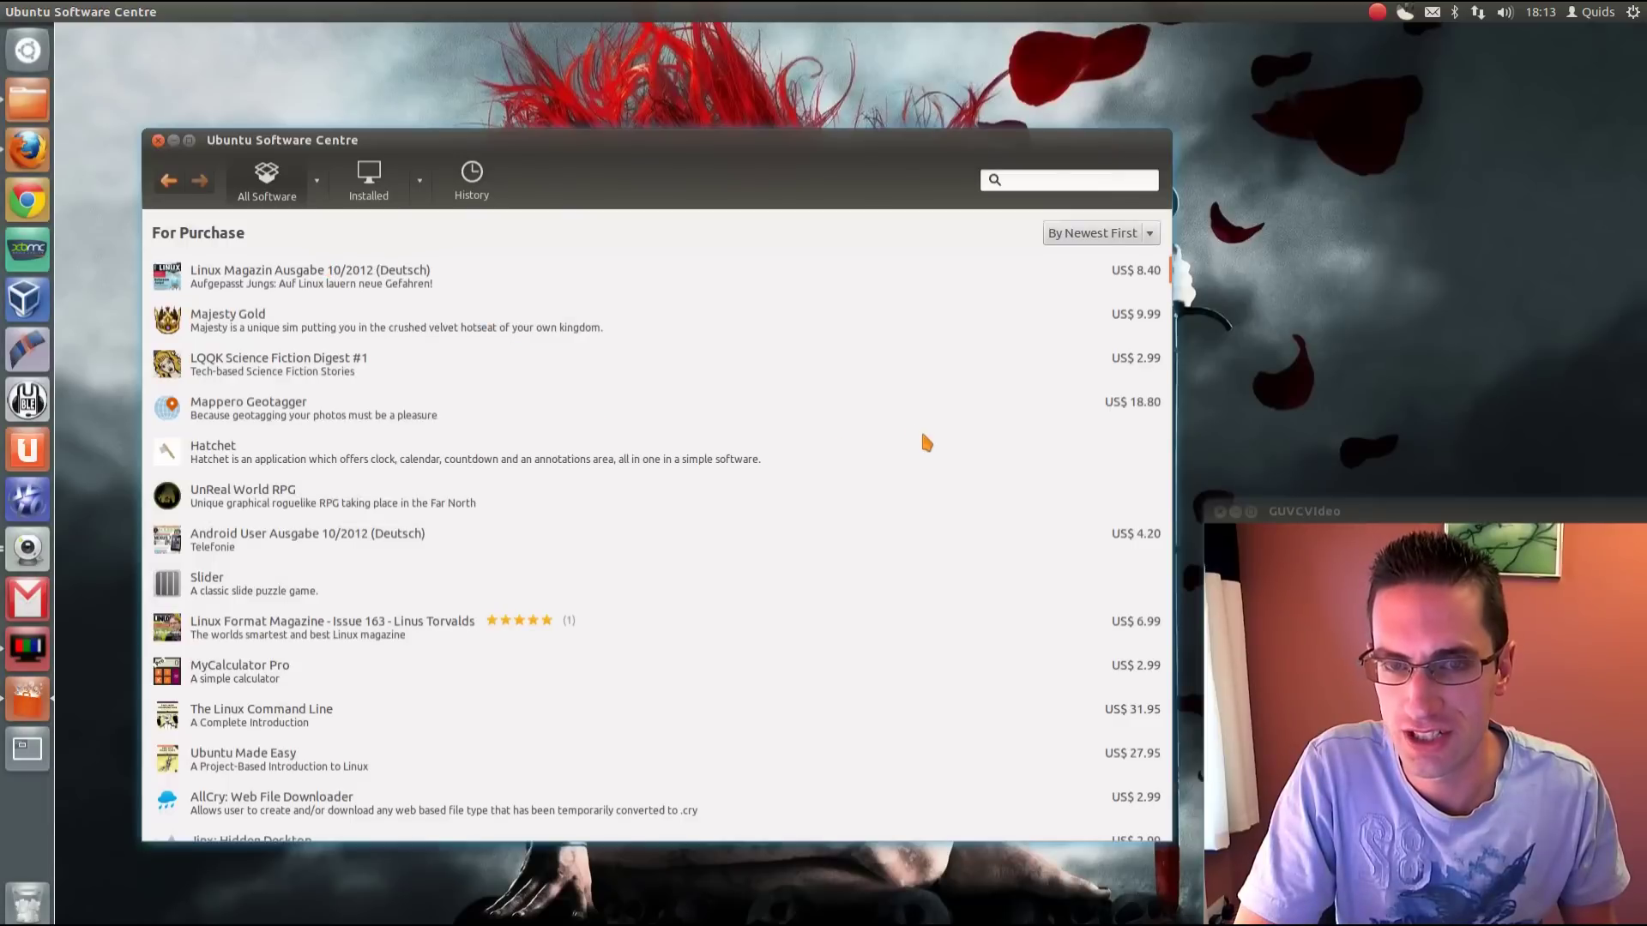
scroll(928, 433, "down", 15)
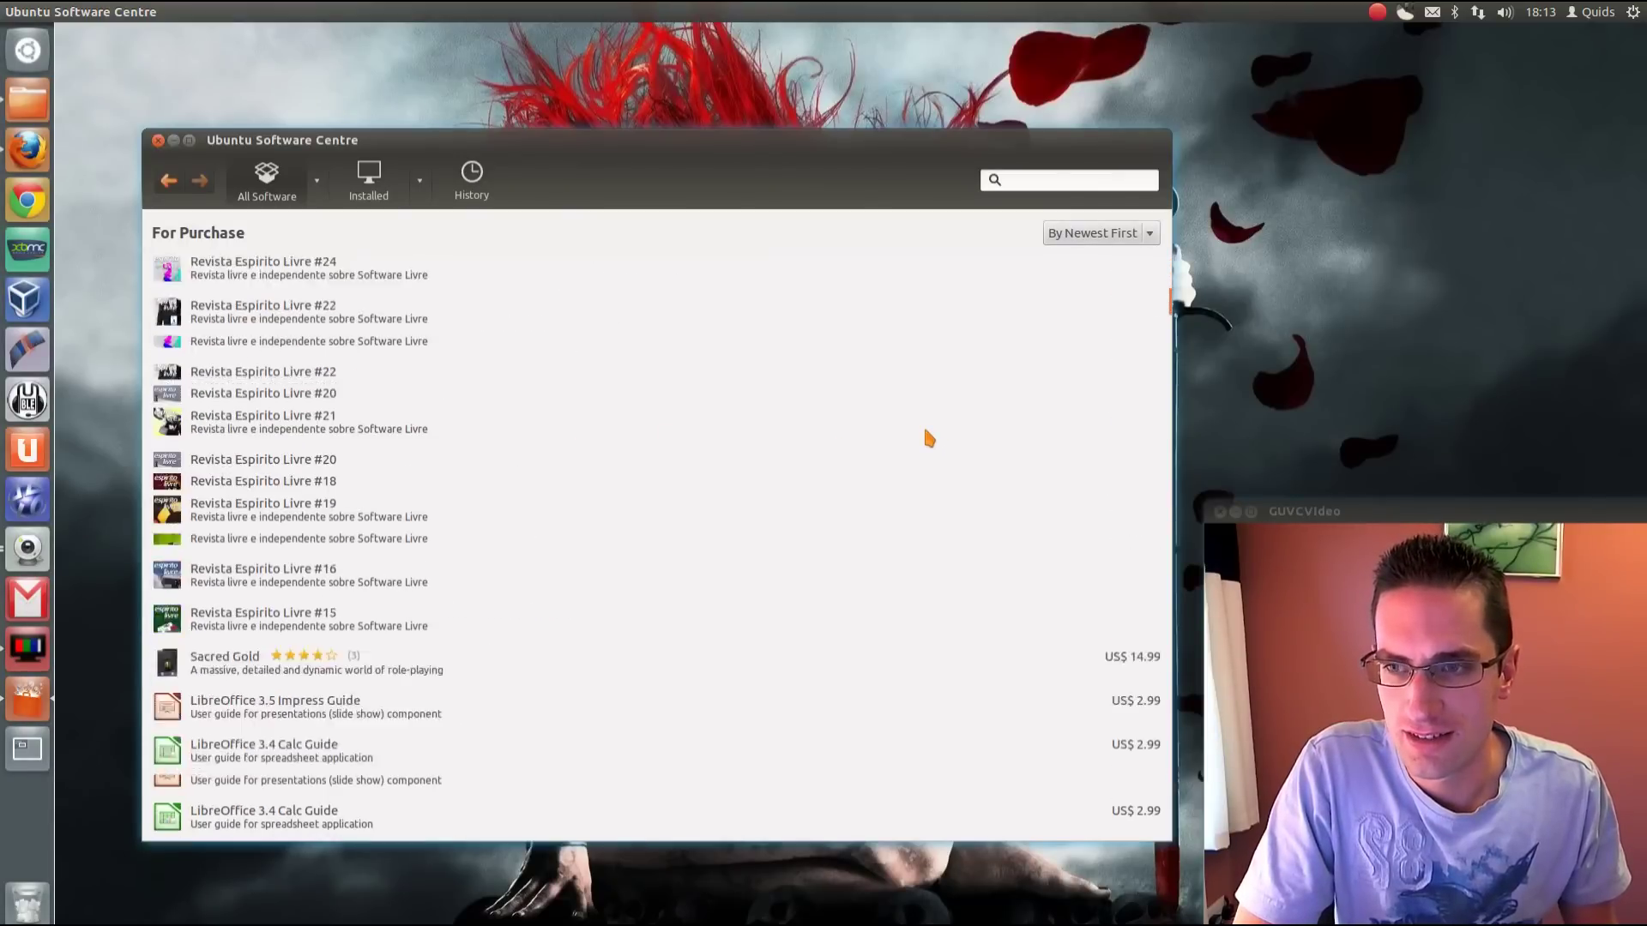
left_click_drag(1175, 330, 1172, 202)
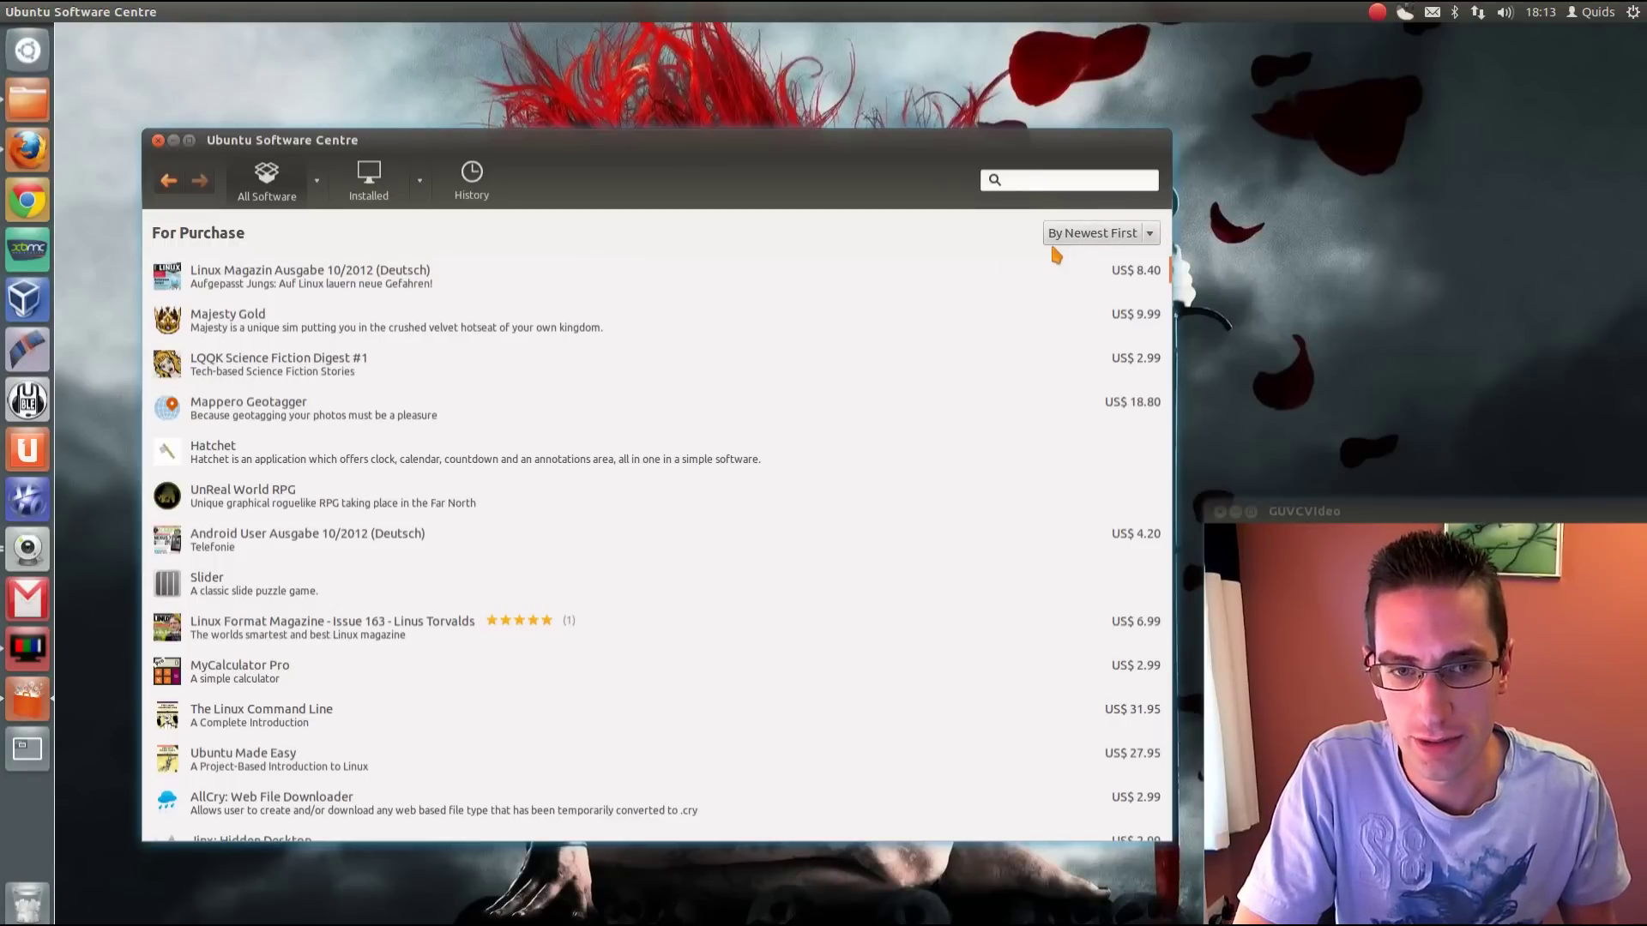
Search the paid software for 'pi', then 'fragm', and select the Fragment result
left_click(1093, 181)
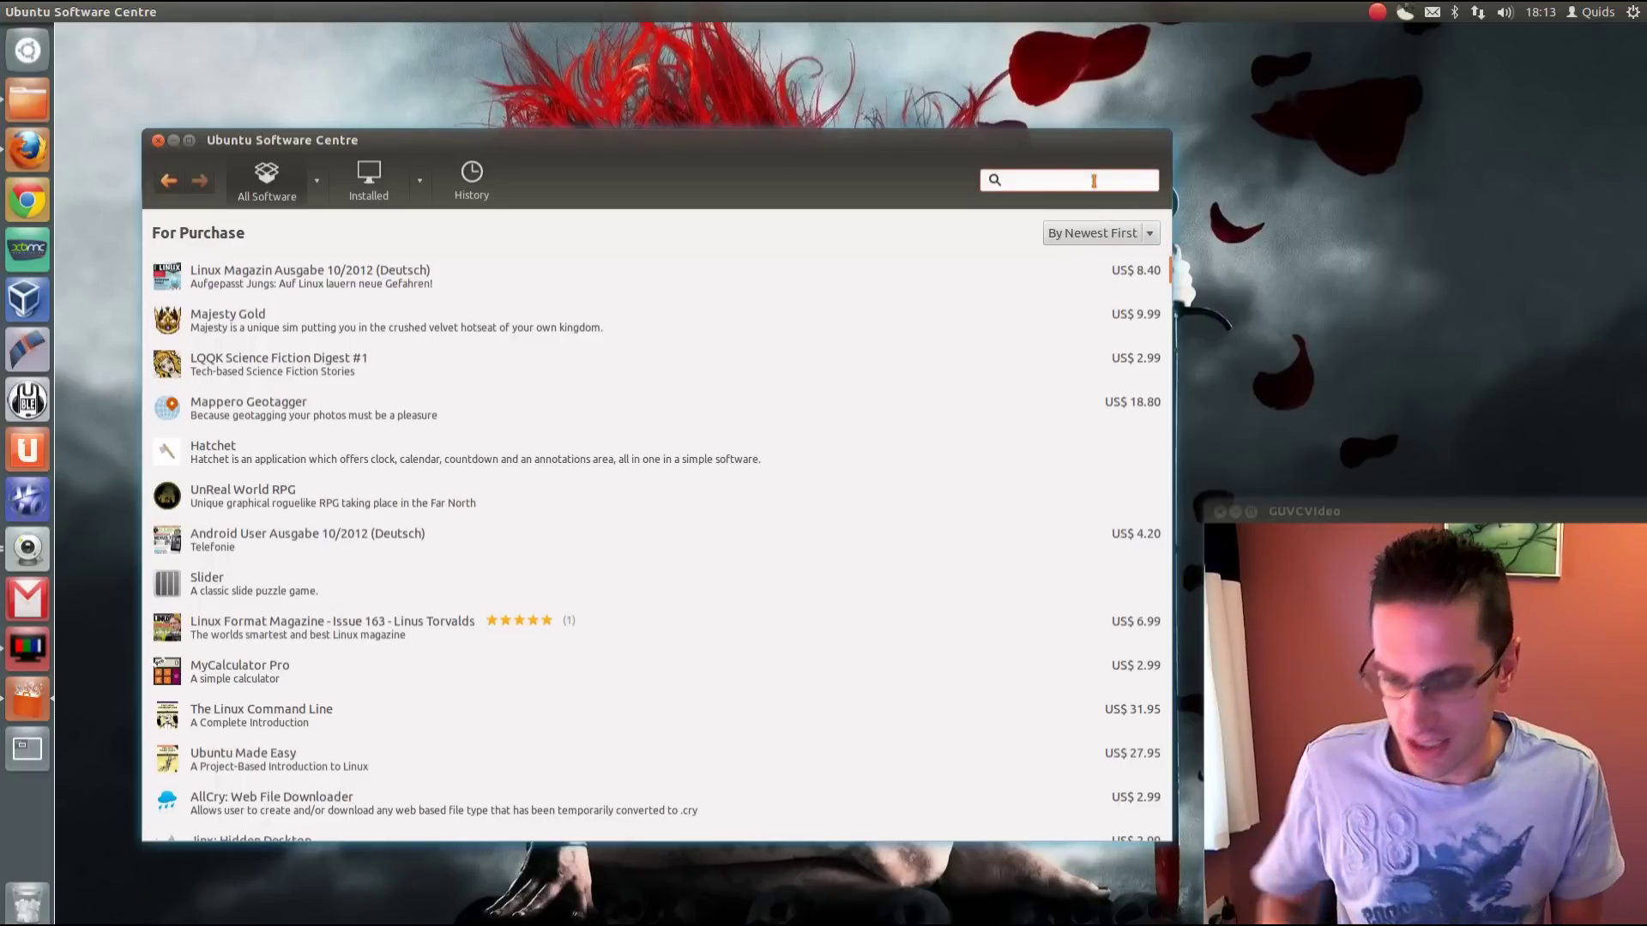
type("picture")
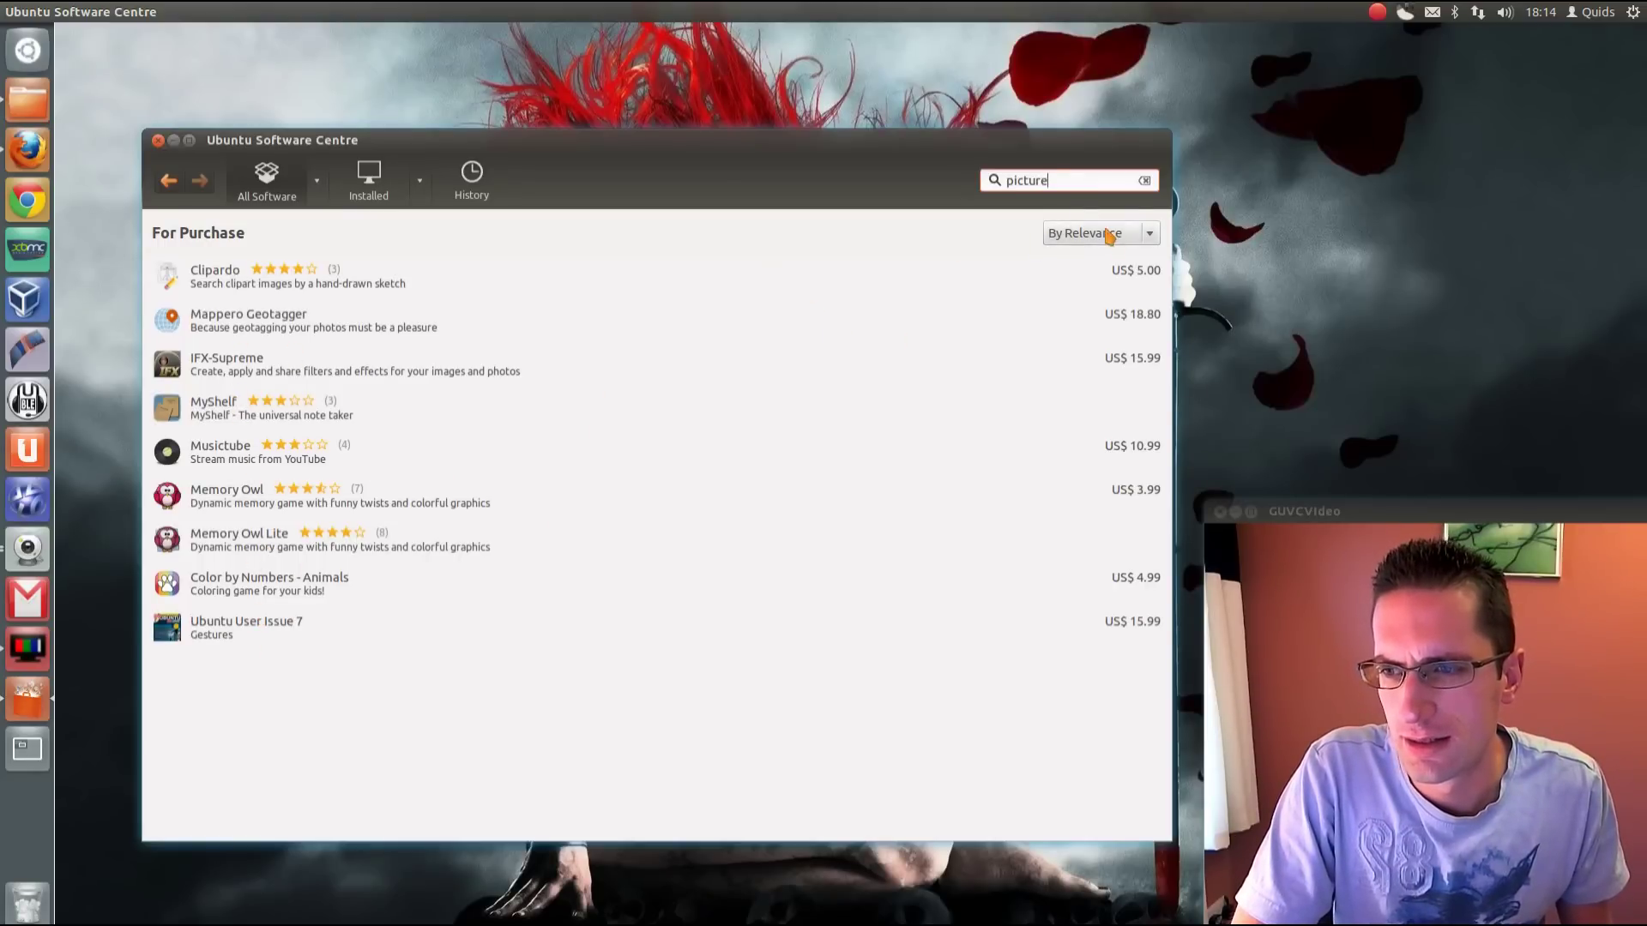
double_click(1088, 181)
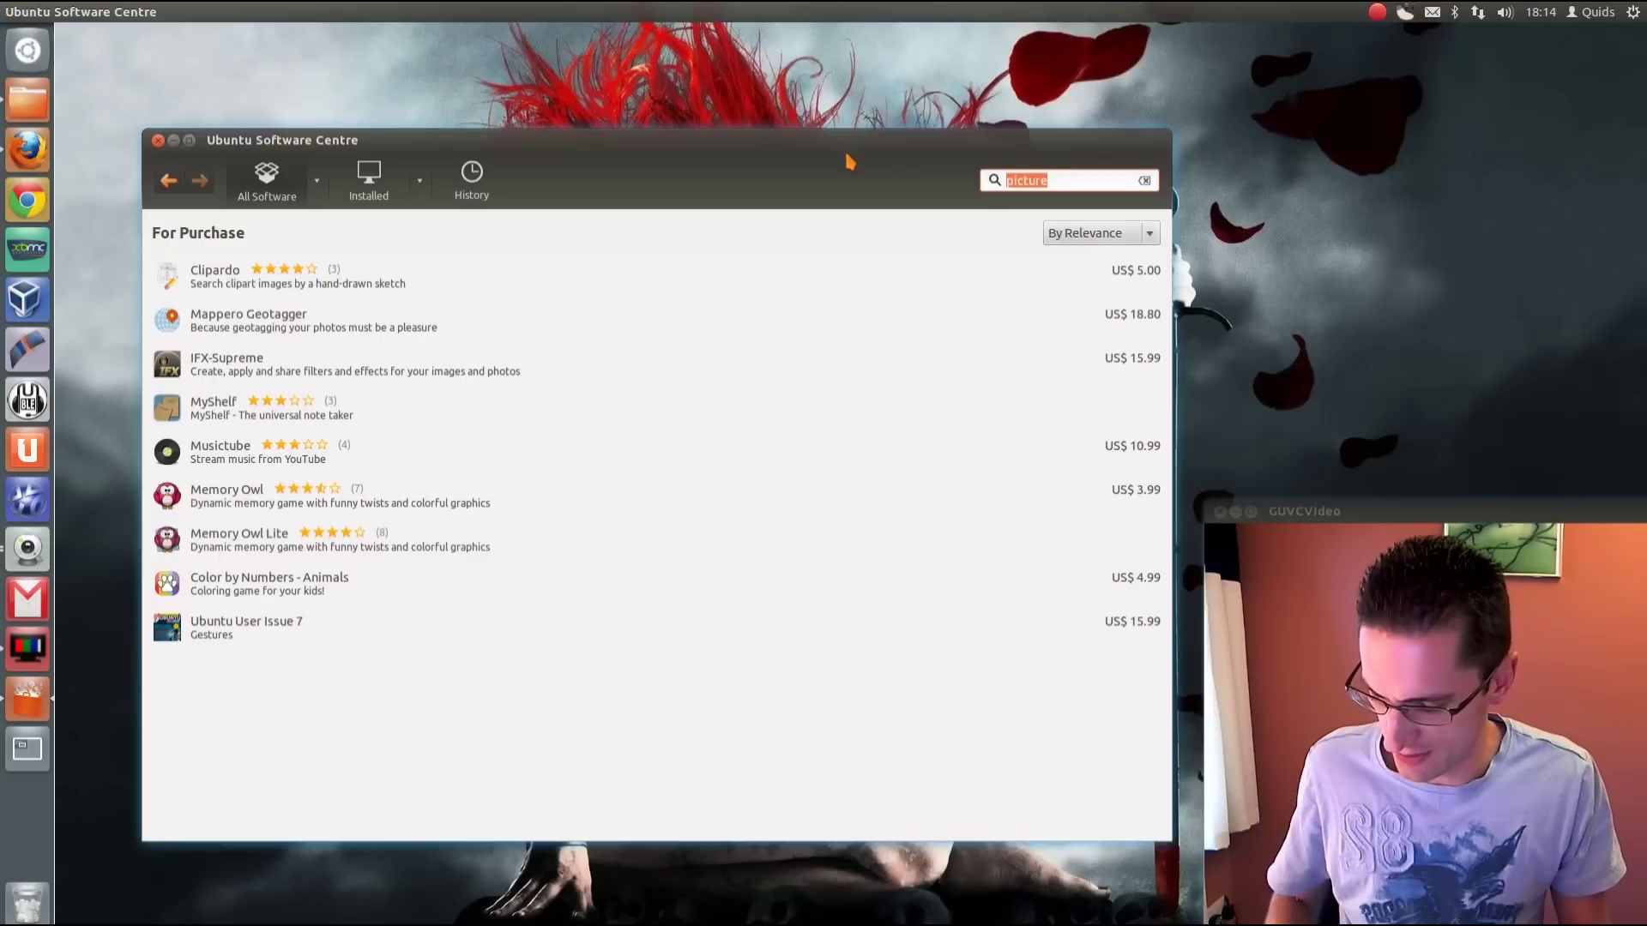
type("frag")
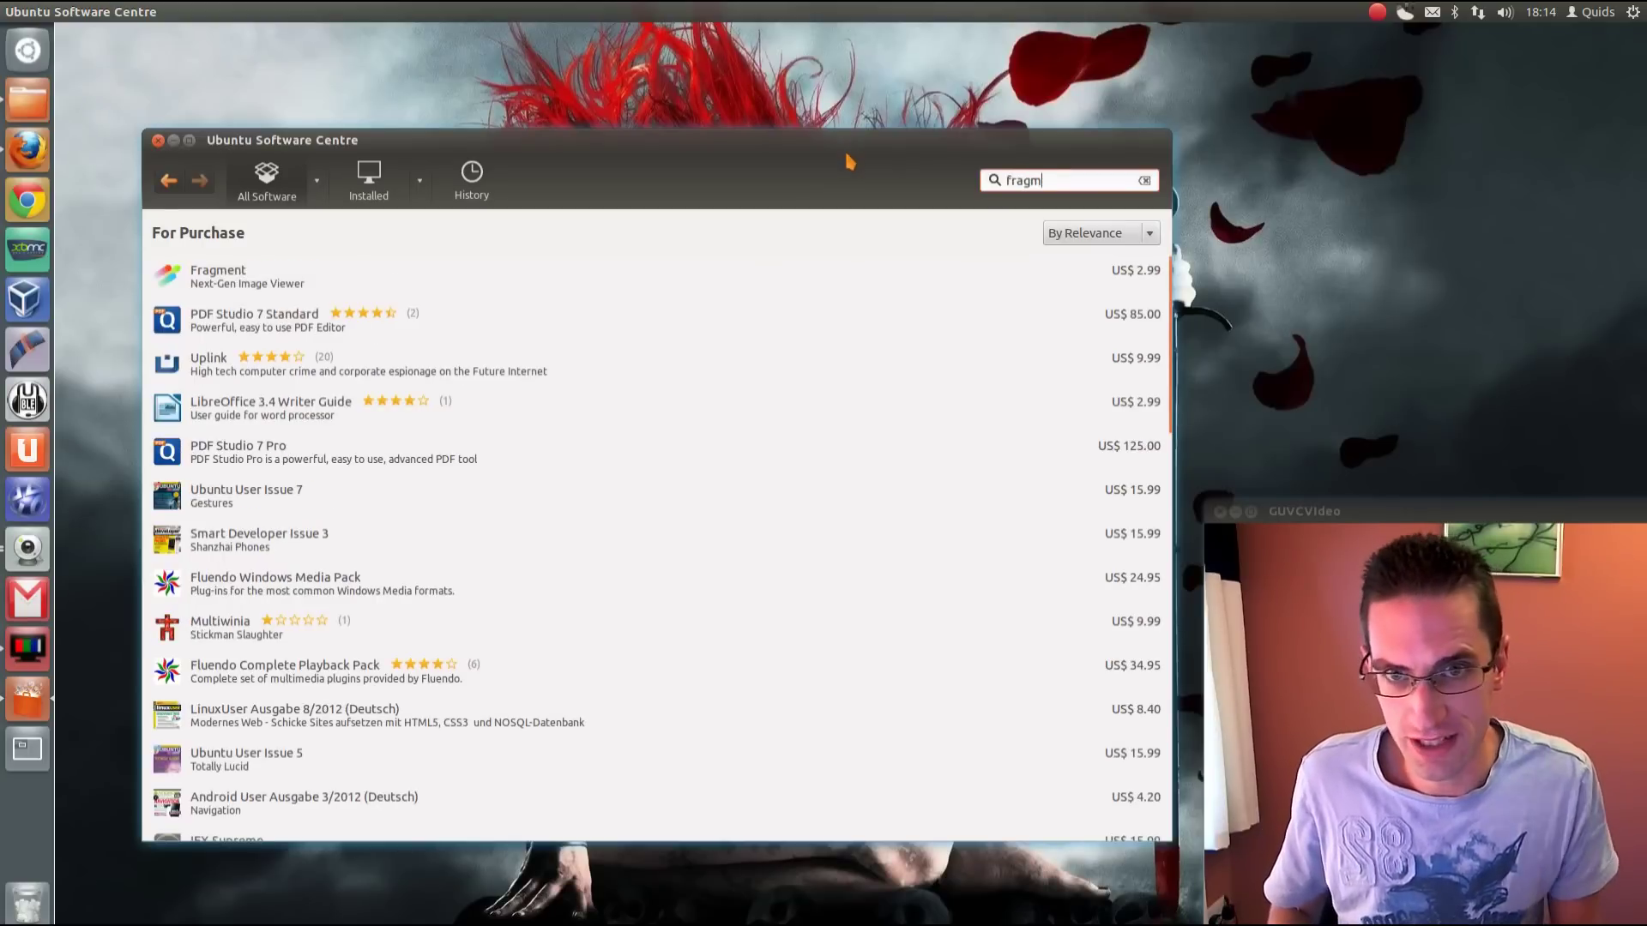
type("m")
left_click(274, 286)
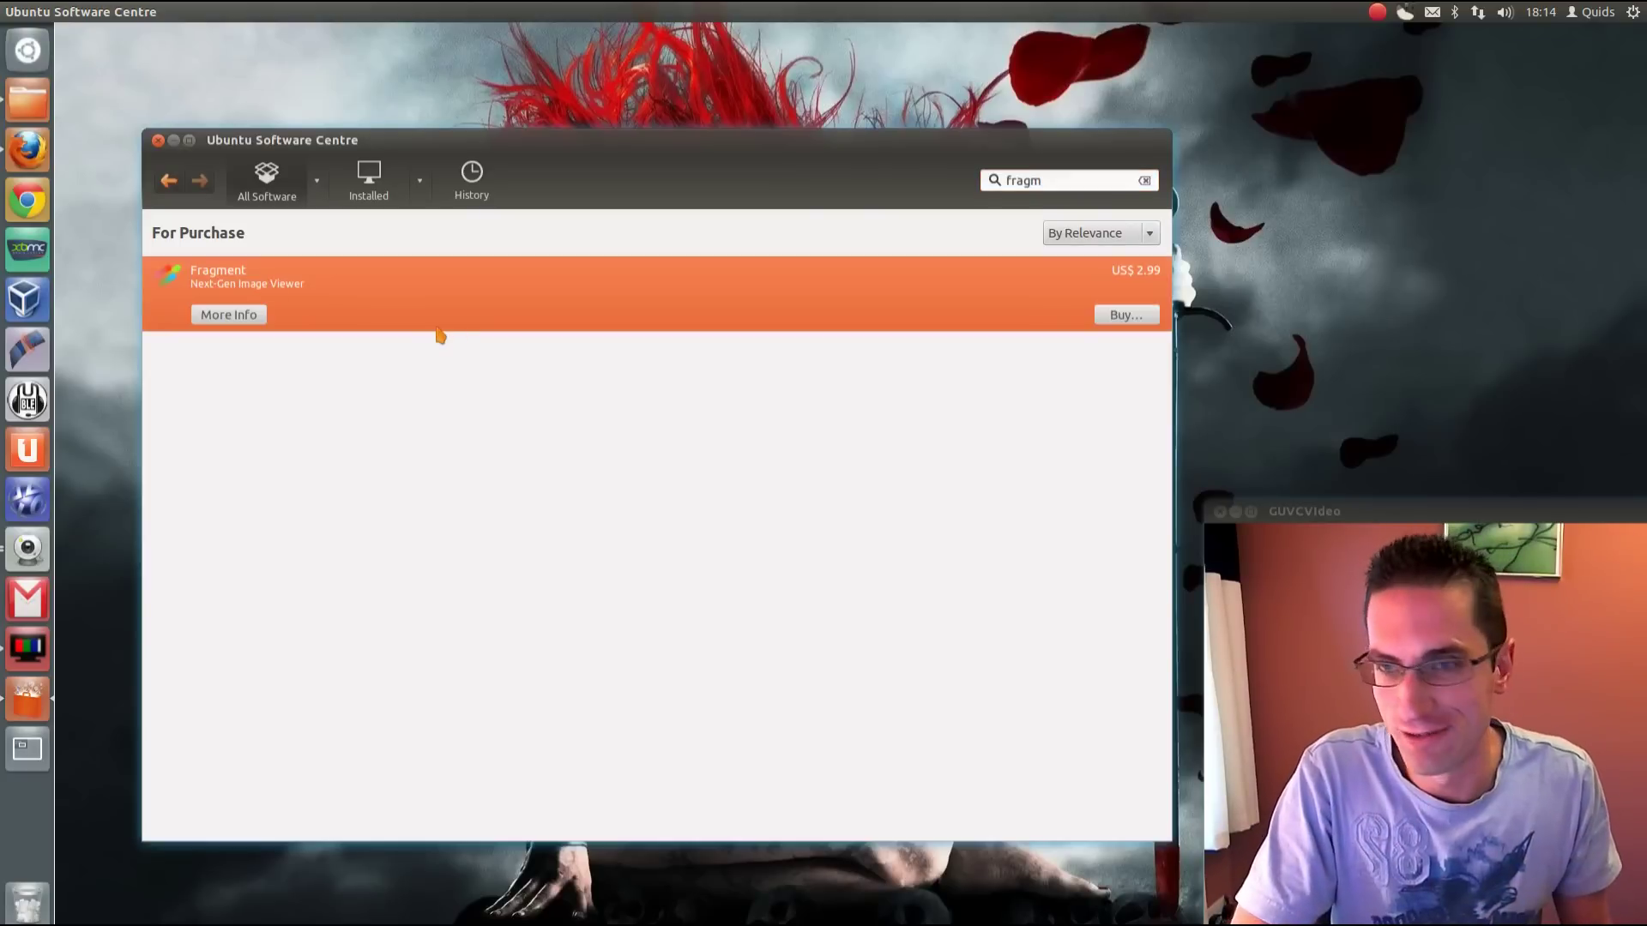
Review Fragment's details page and enlarged screenshot, then choose Buy for US$ 2.99
double_click(332, 324)
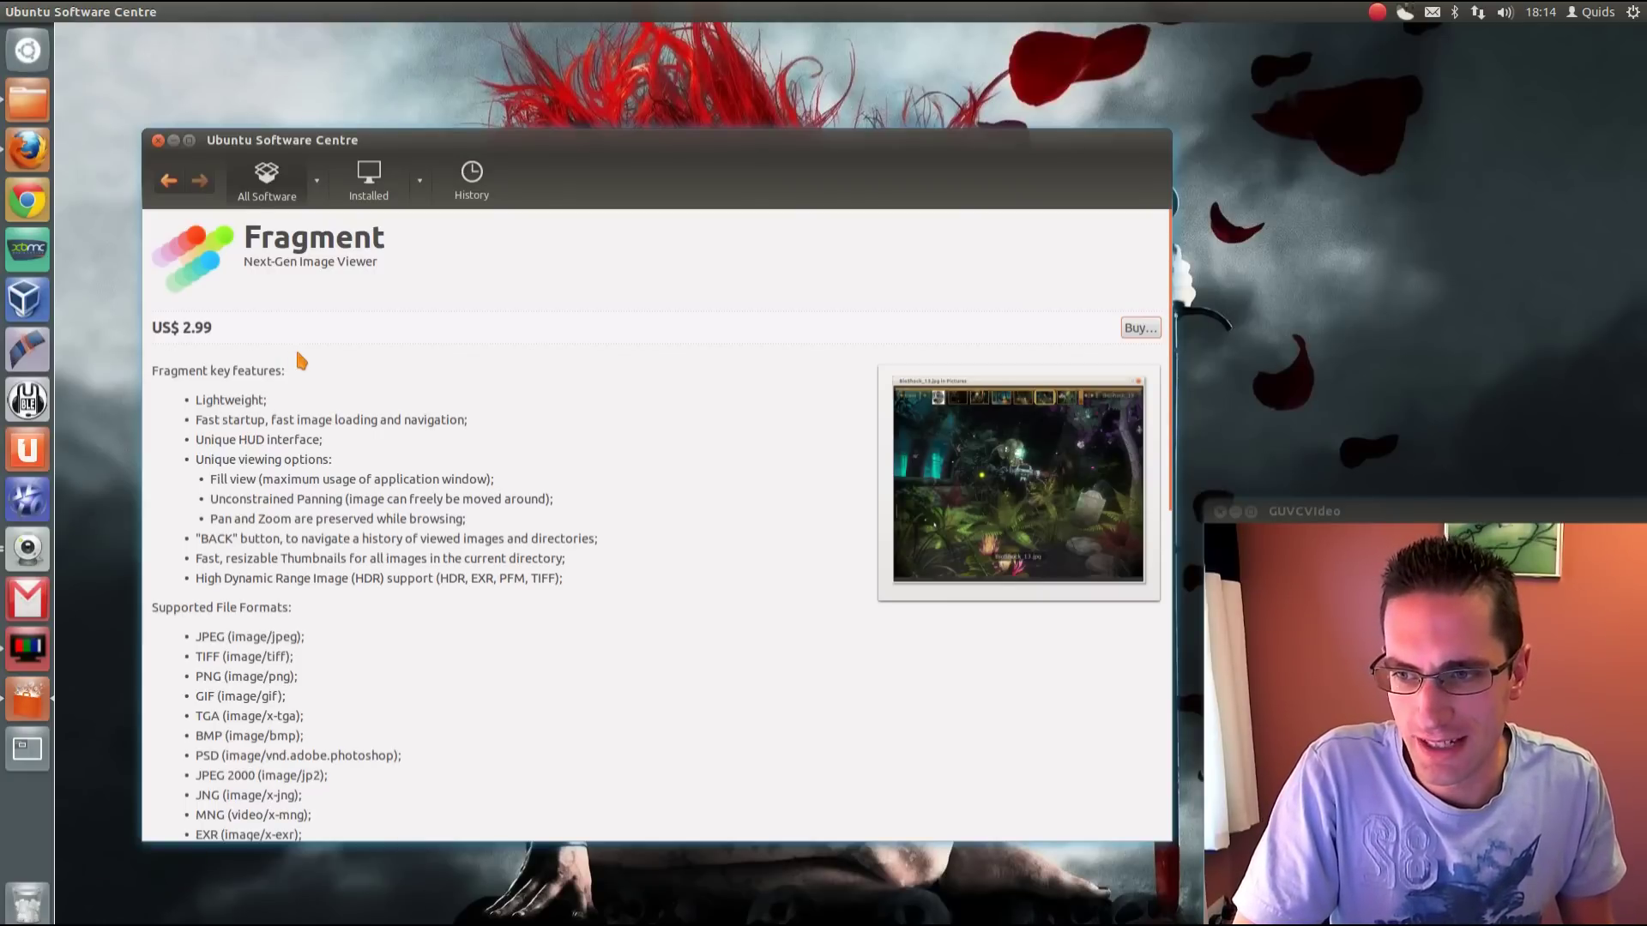
scroll(454, 453, "down", 15)
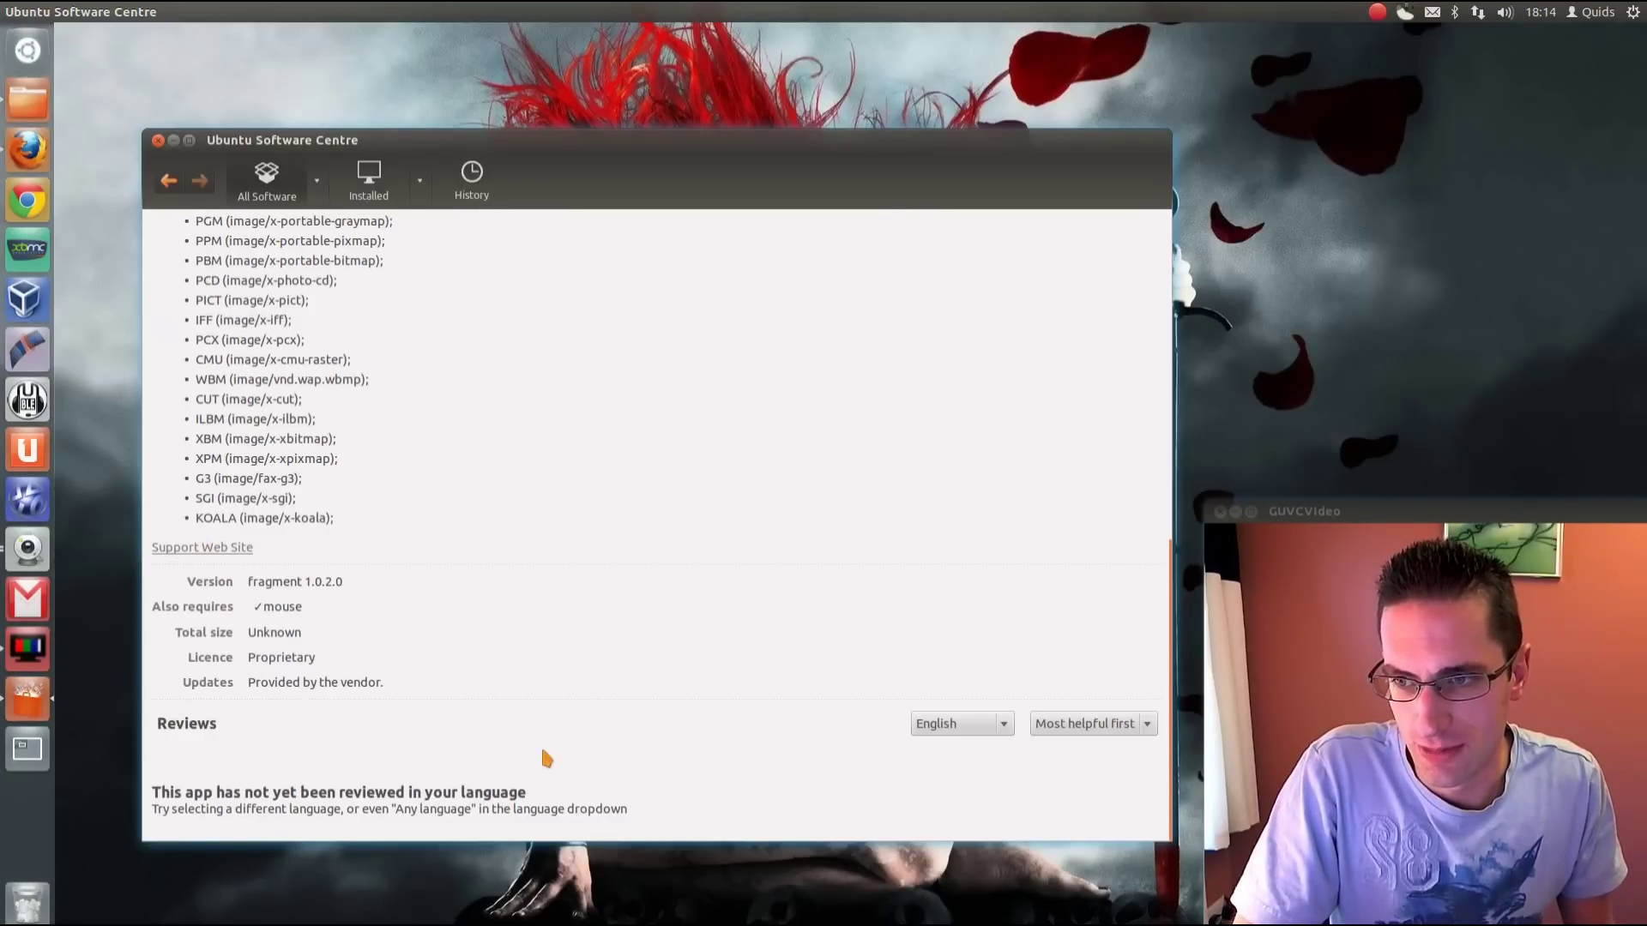
scroll(635, 710, "up", 5)
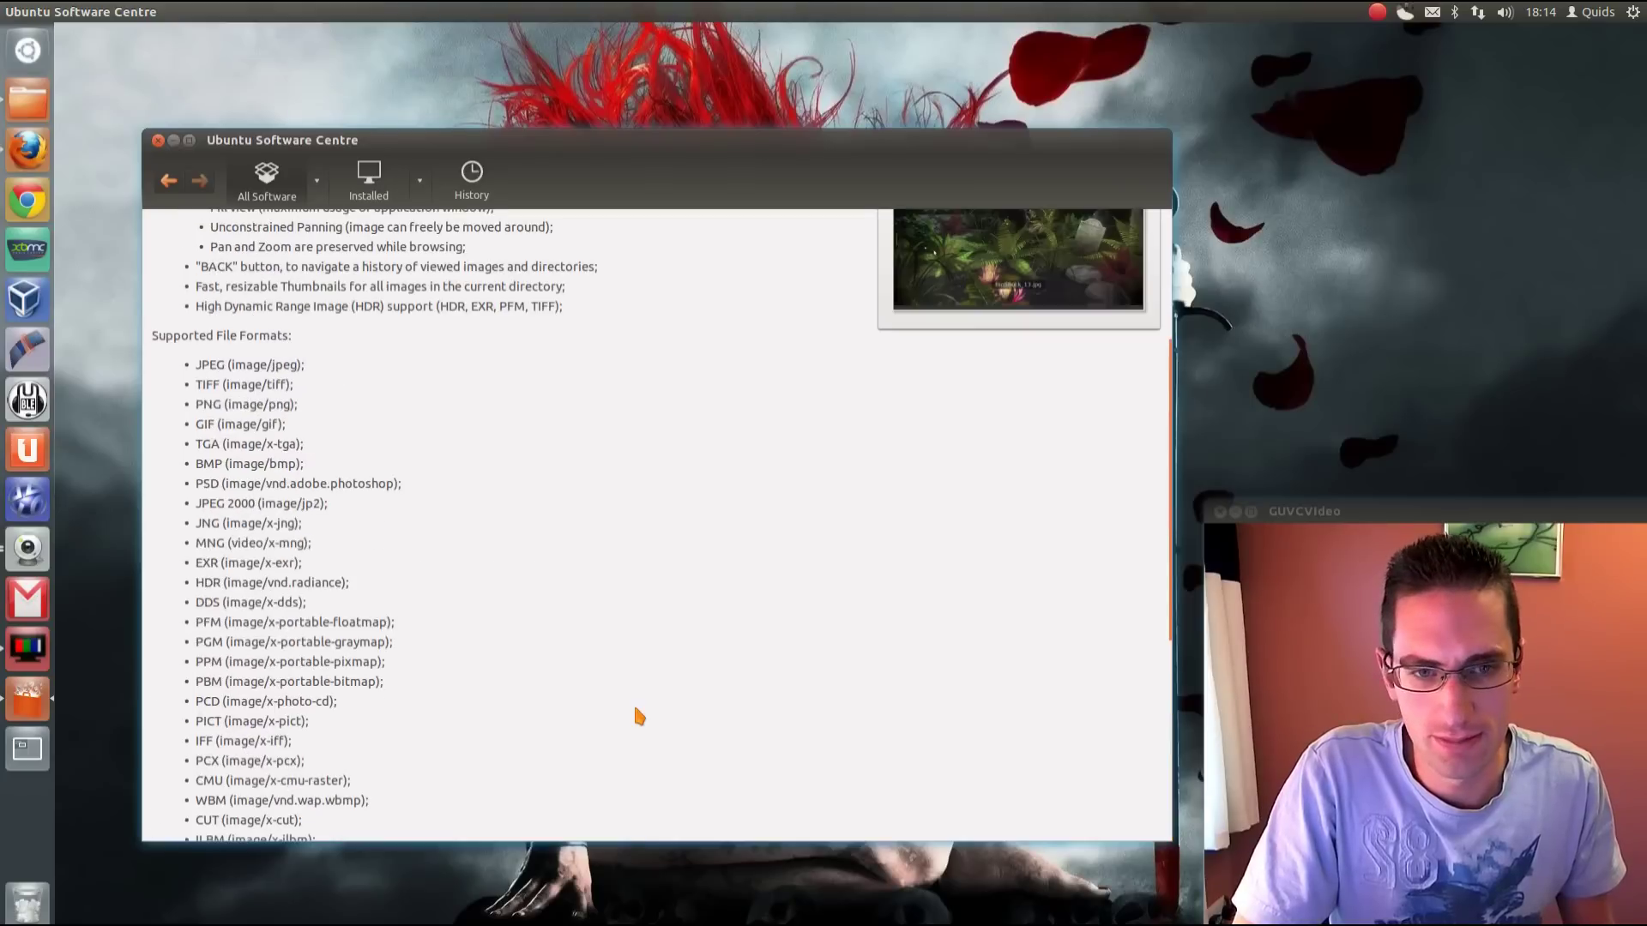
scroll(636, 710, "up", 3)
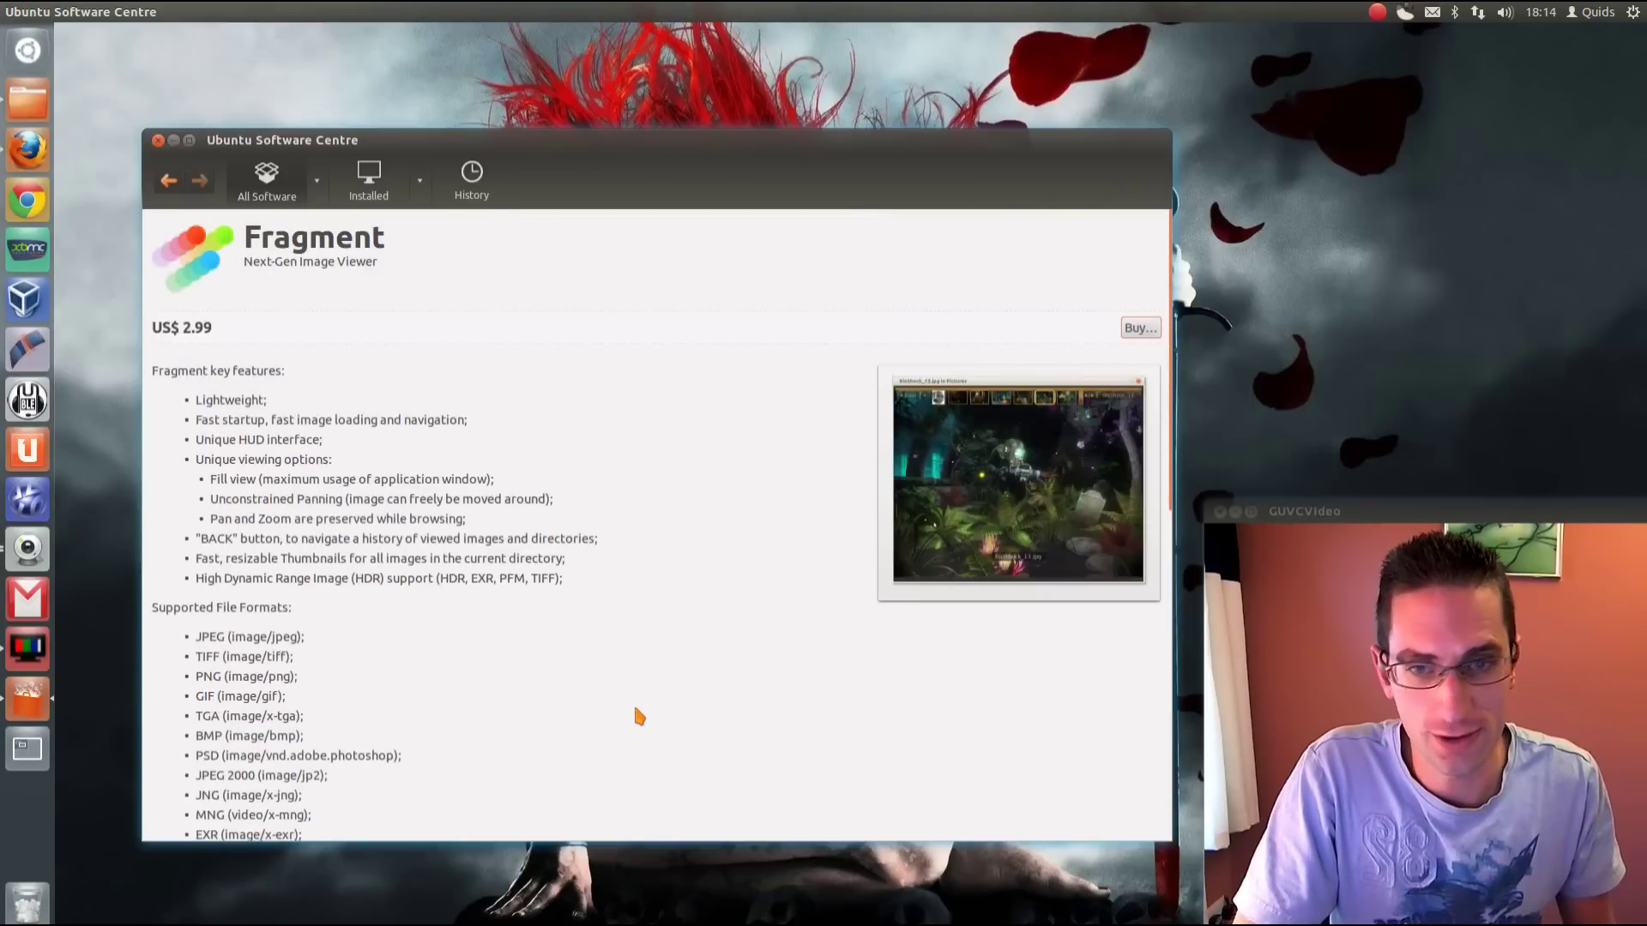
left_click(1048, 493)
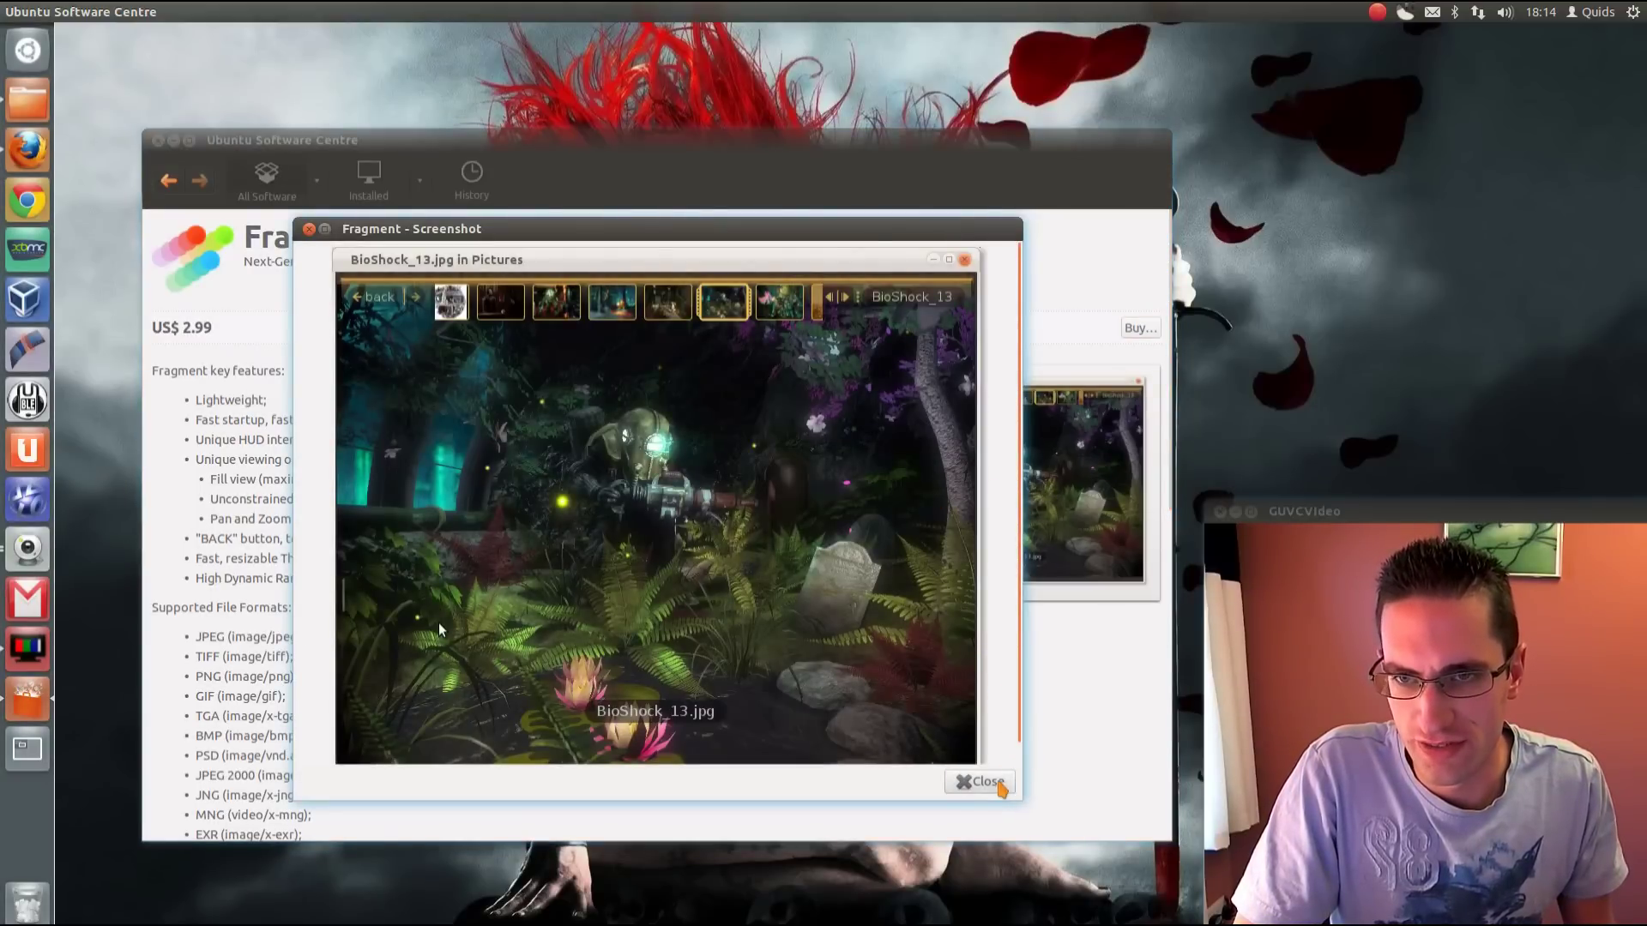
left_click(995, 783)
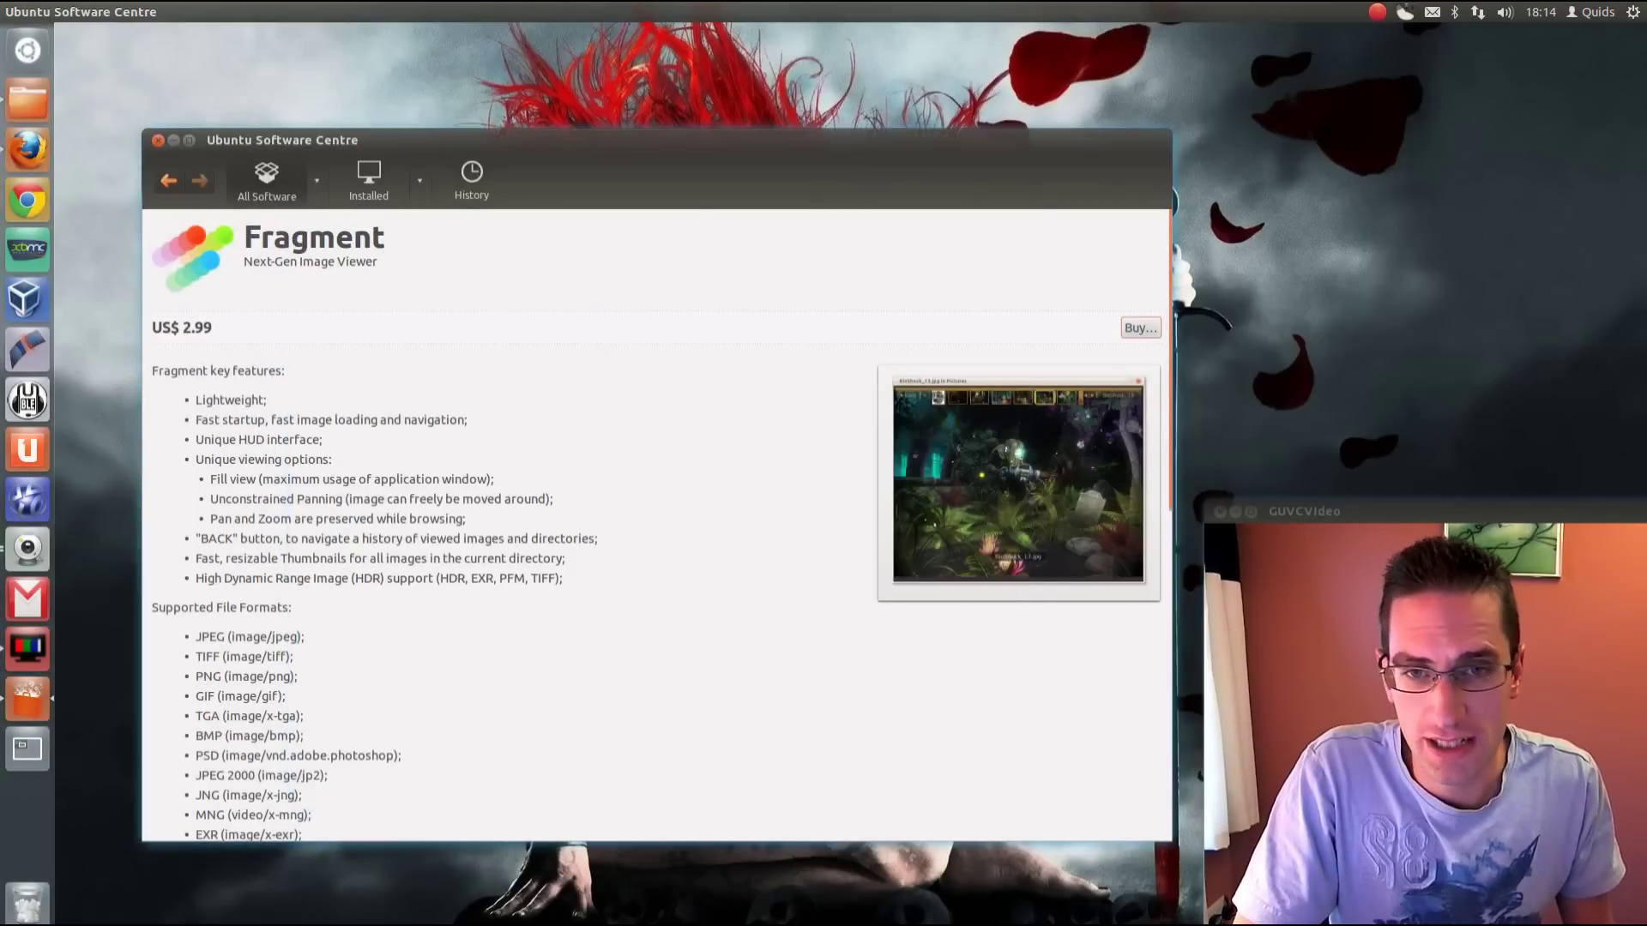
left_click(1139, 328)
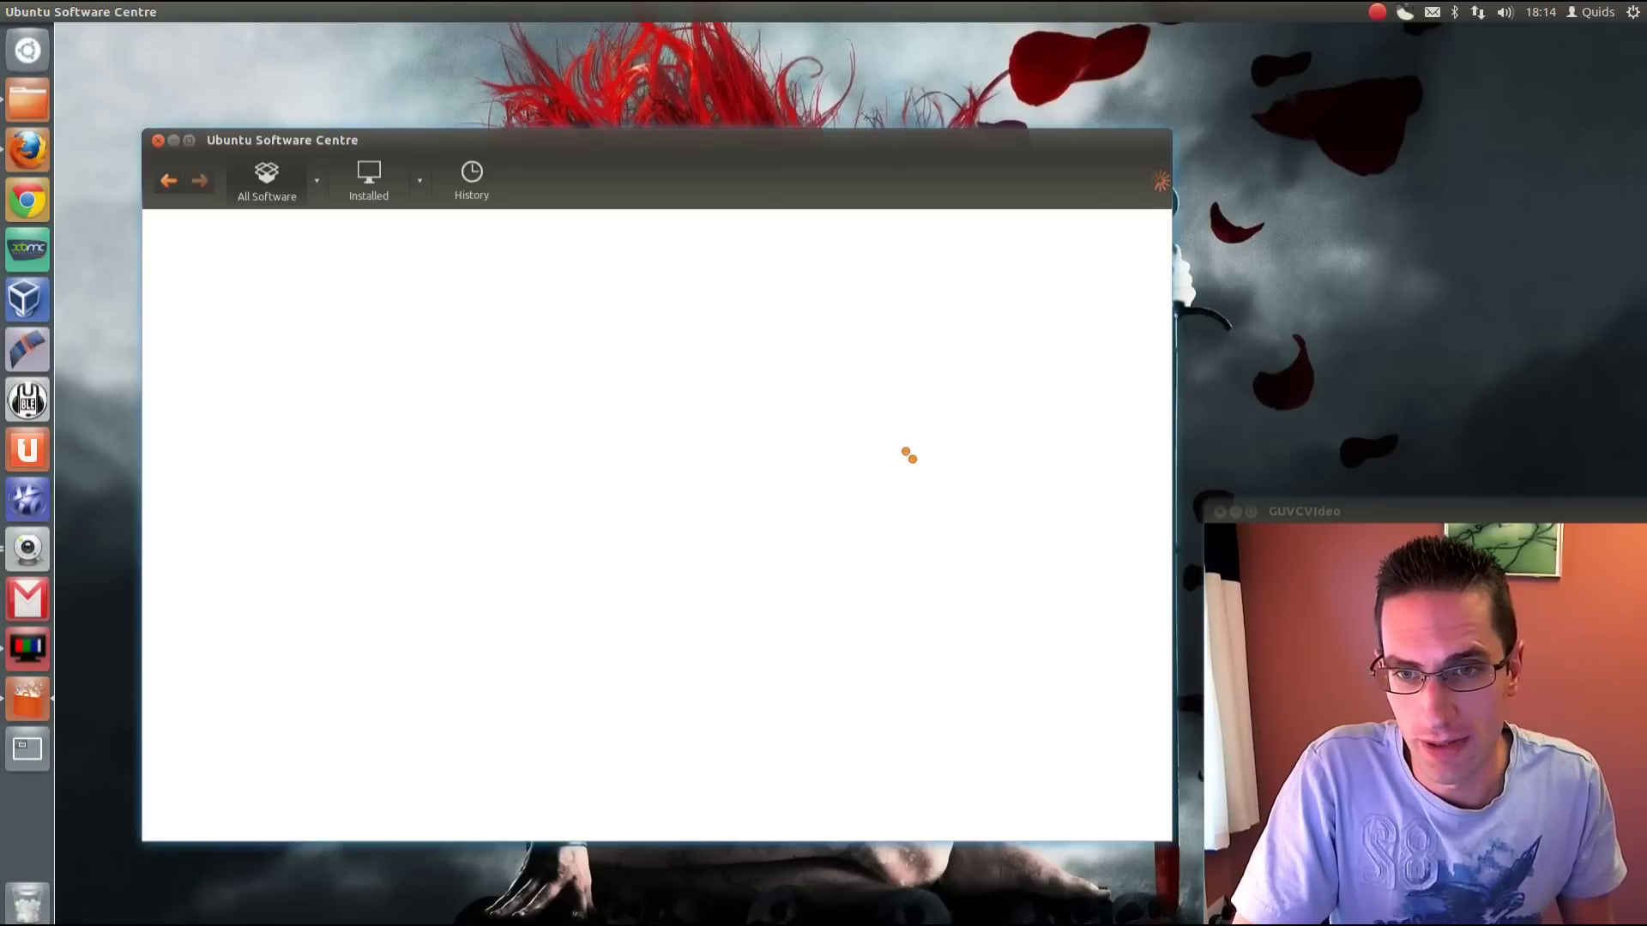
Switch the checkout currency to EUR and back to USD, then scroll the payment form
left_click(679, 367)
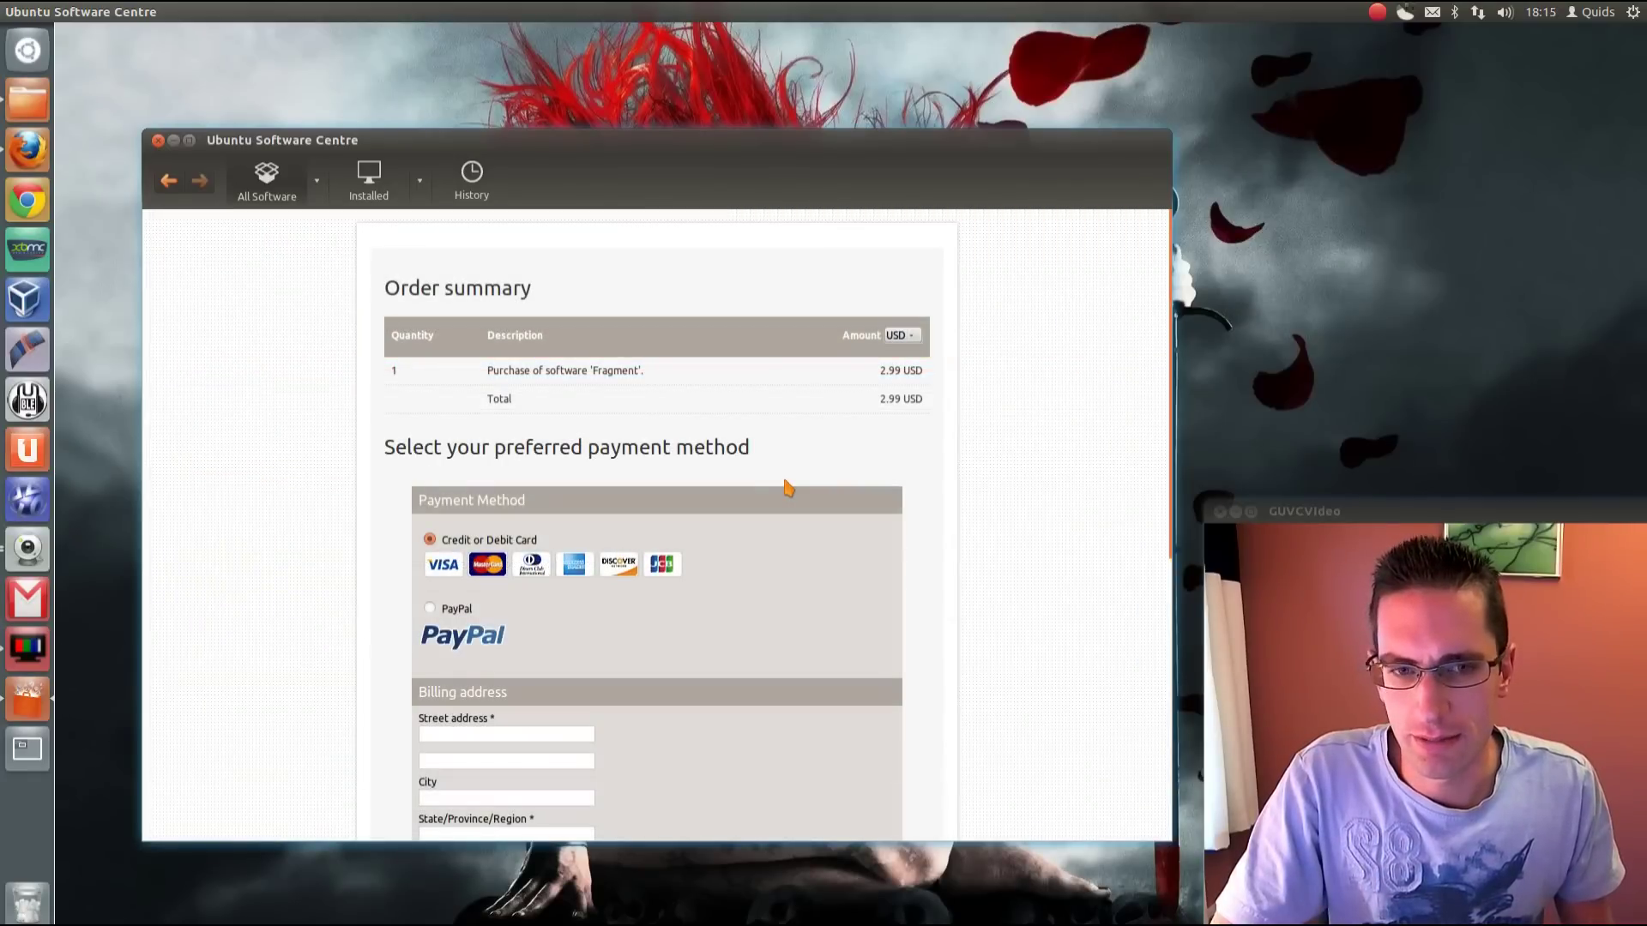
left_click(911, 335)
left_click(921, 358)
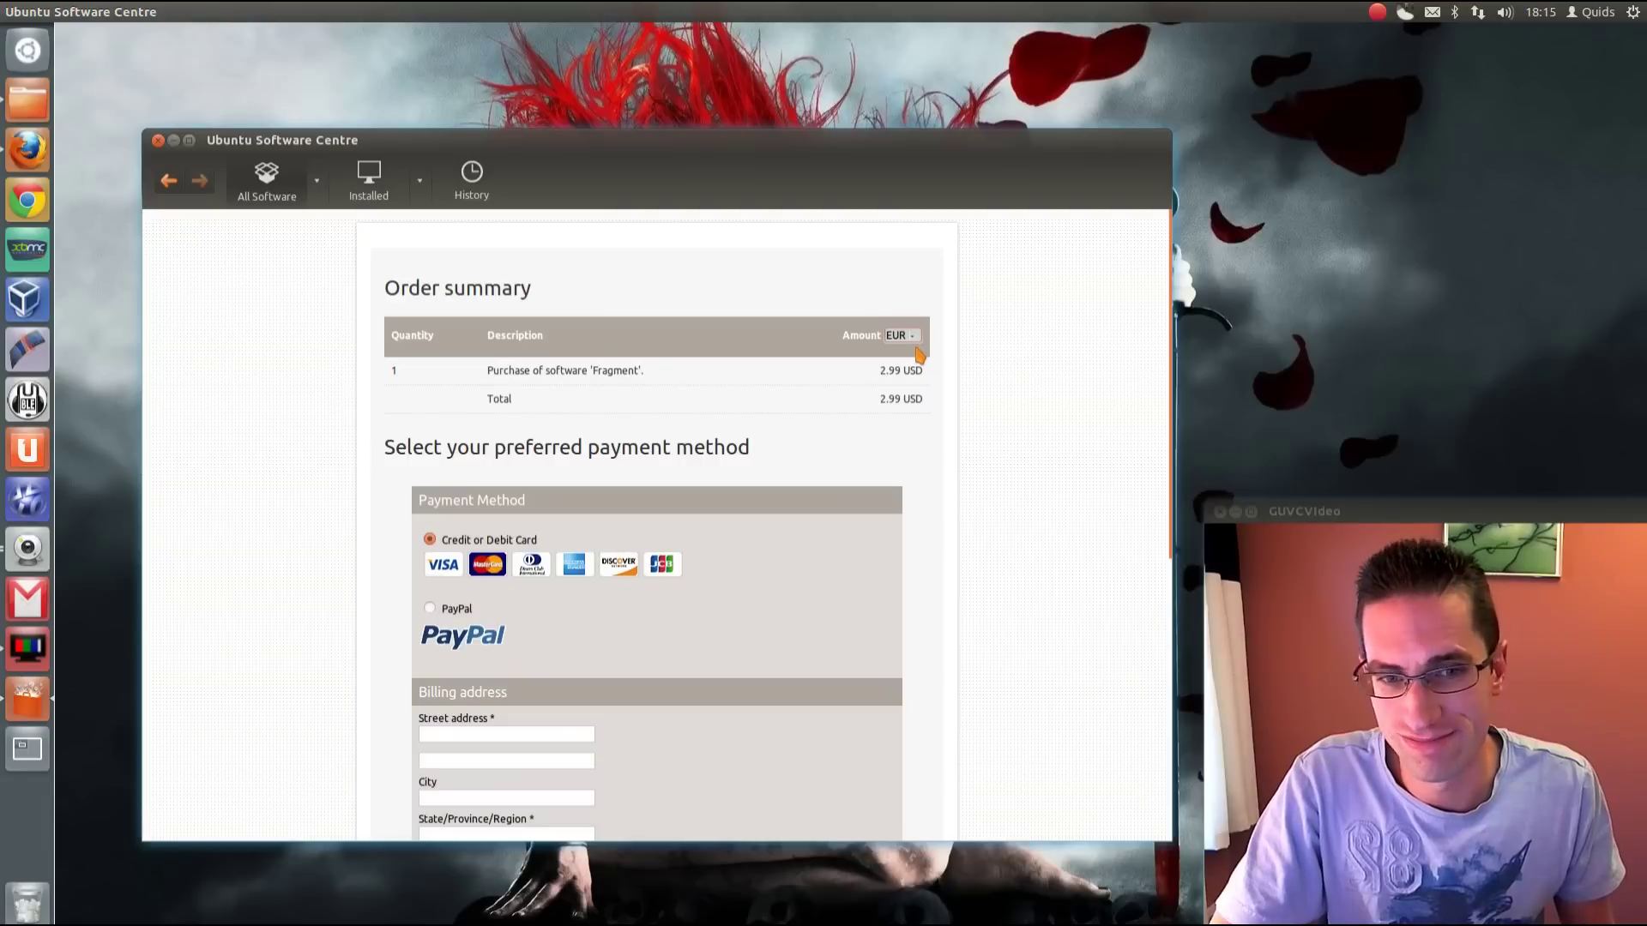
left_click(911, 338)
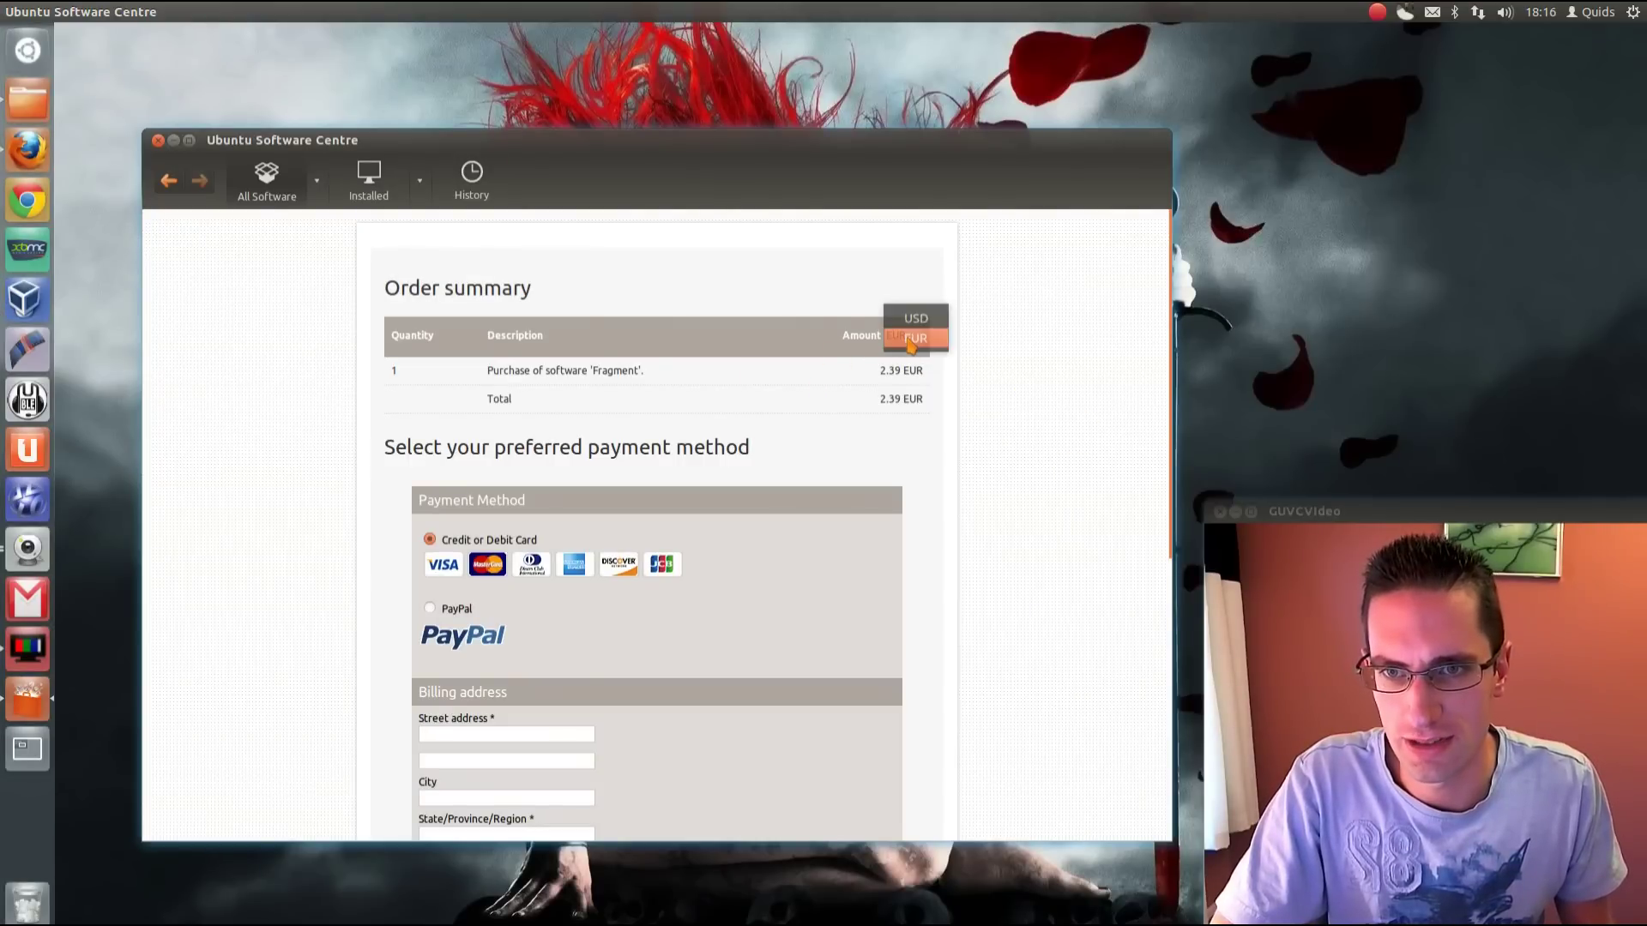
left_click(914, 319)
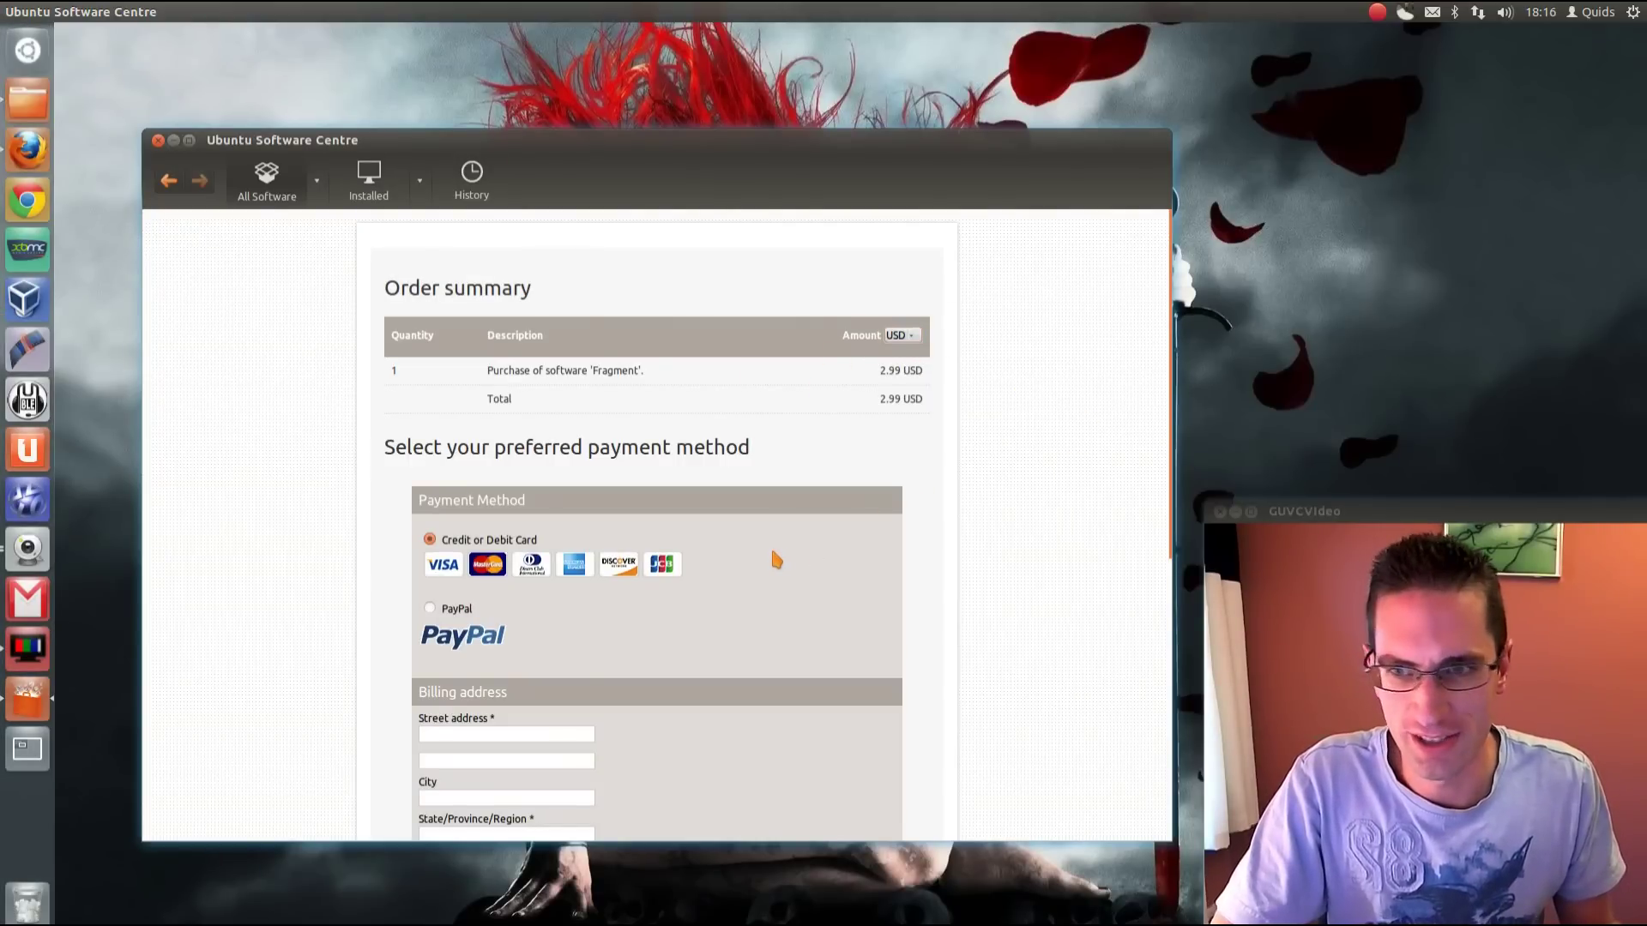
scroll(765, 553, "down", 6)
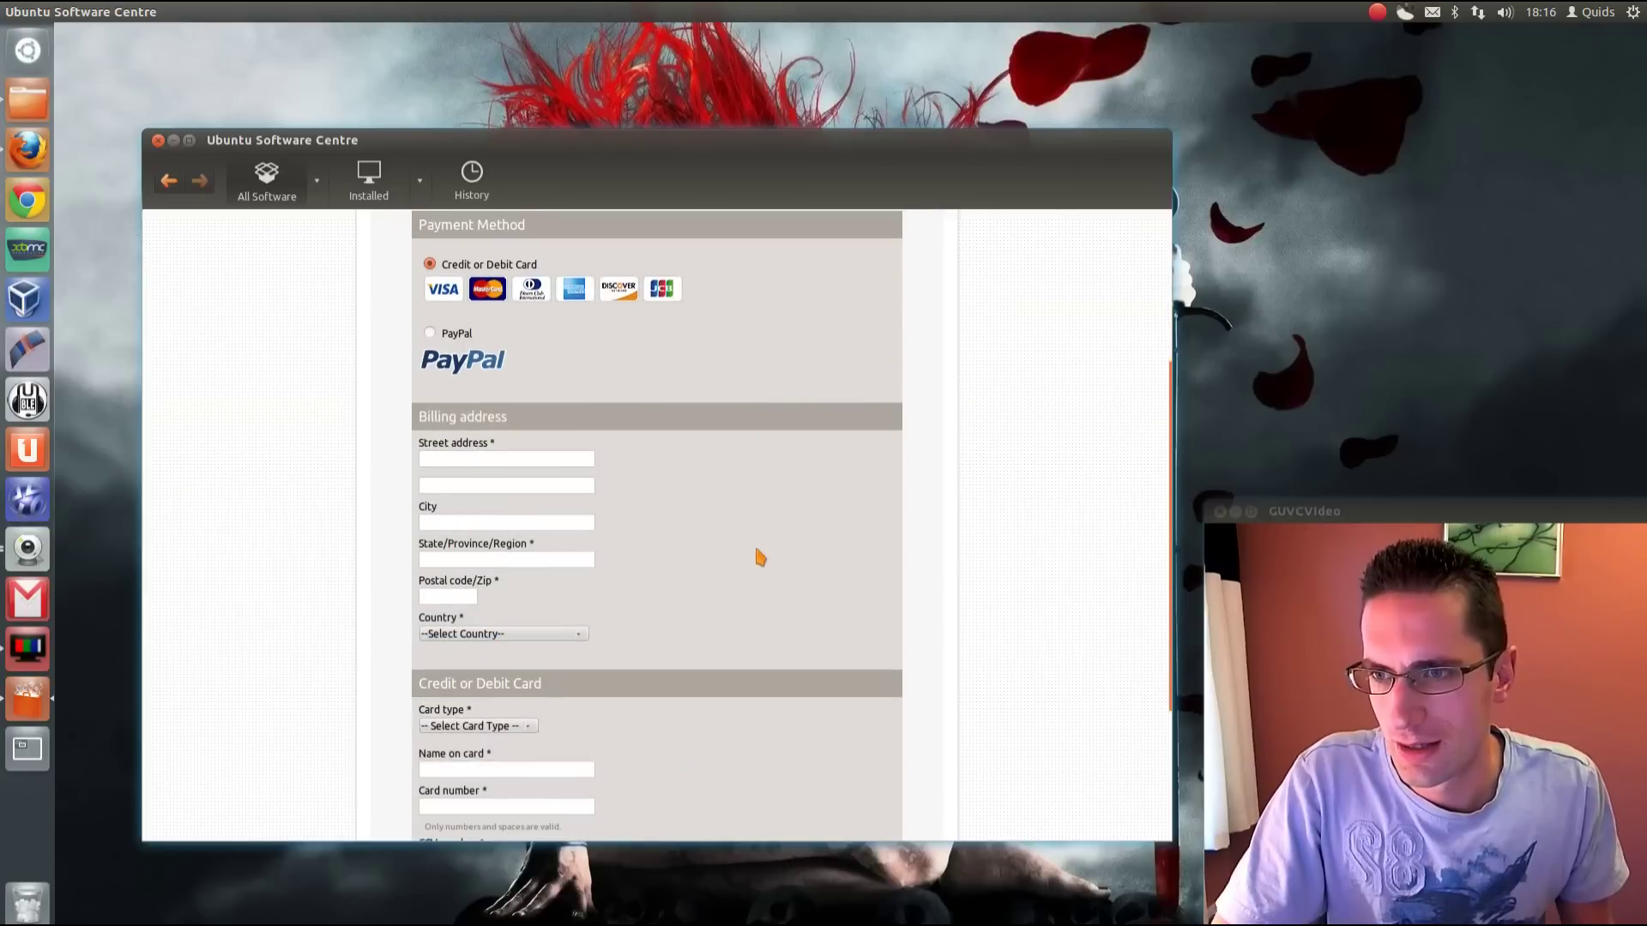
scroll(728, 552, "down", 4)
scroll(729, 555, "up", 9)
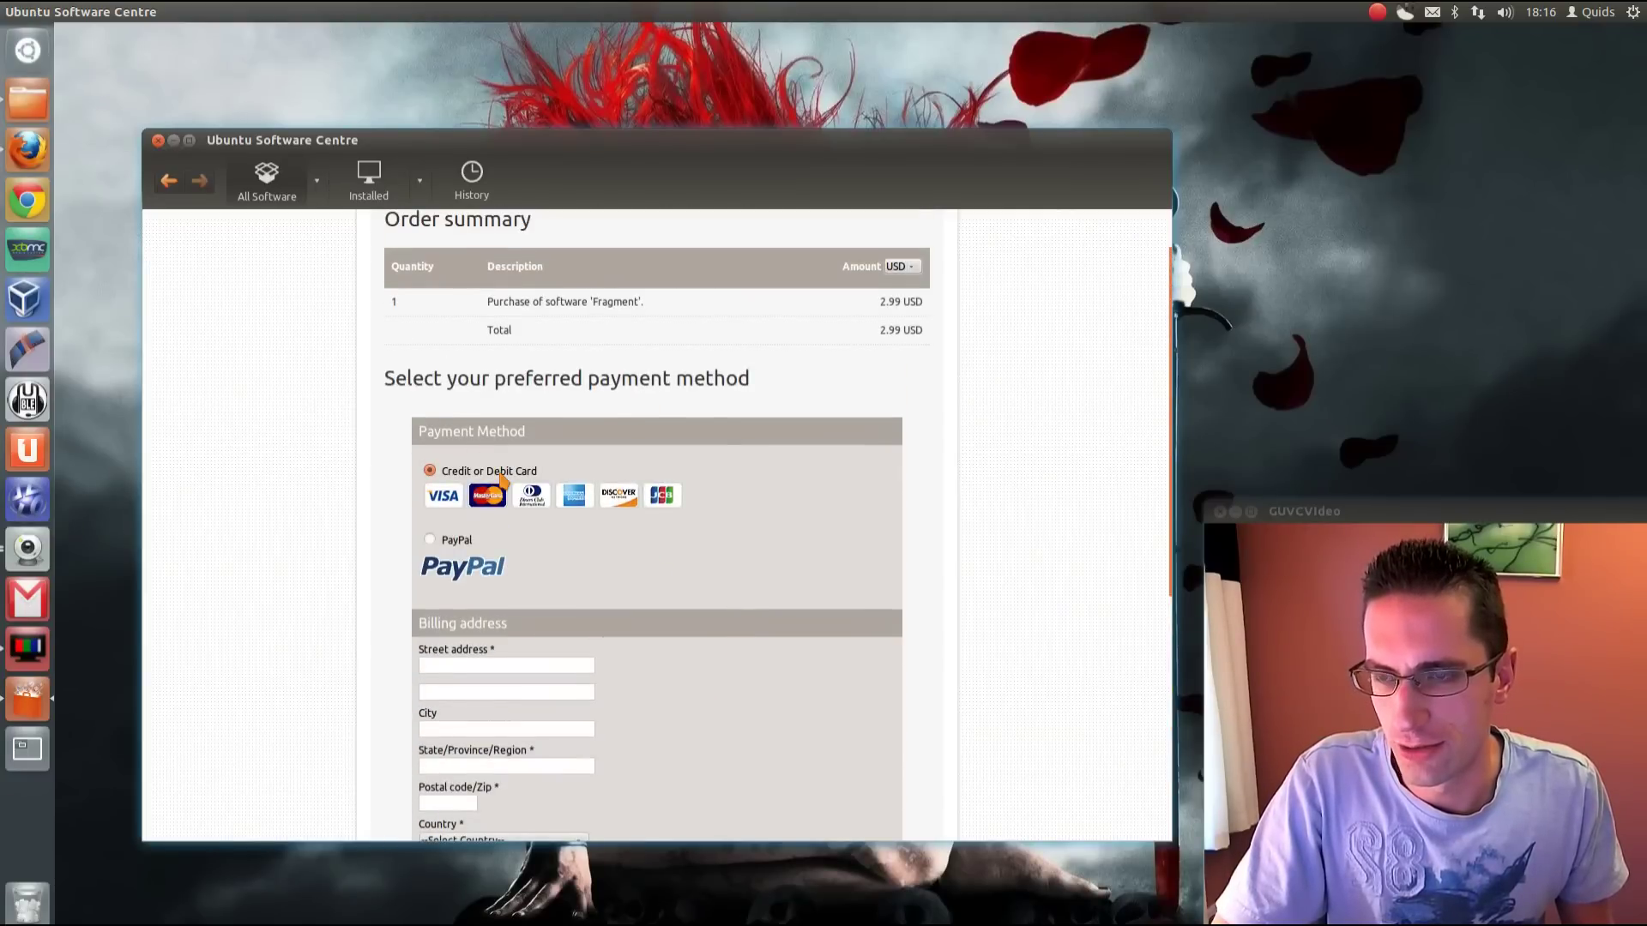
scroll(493, 487, "down", 3)
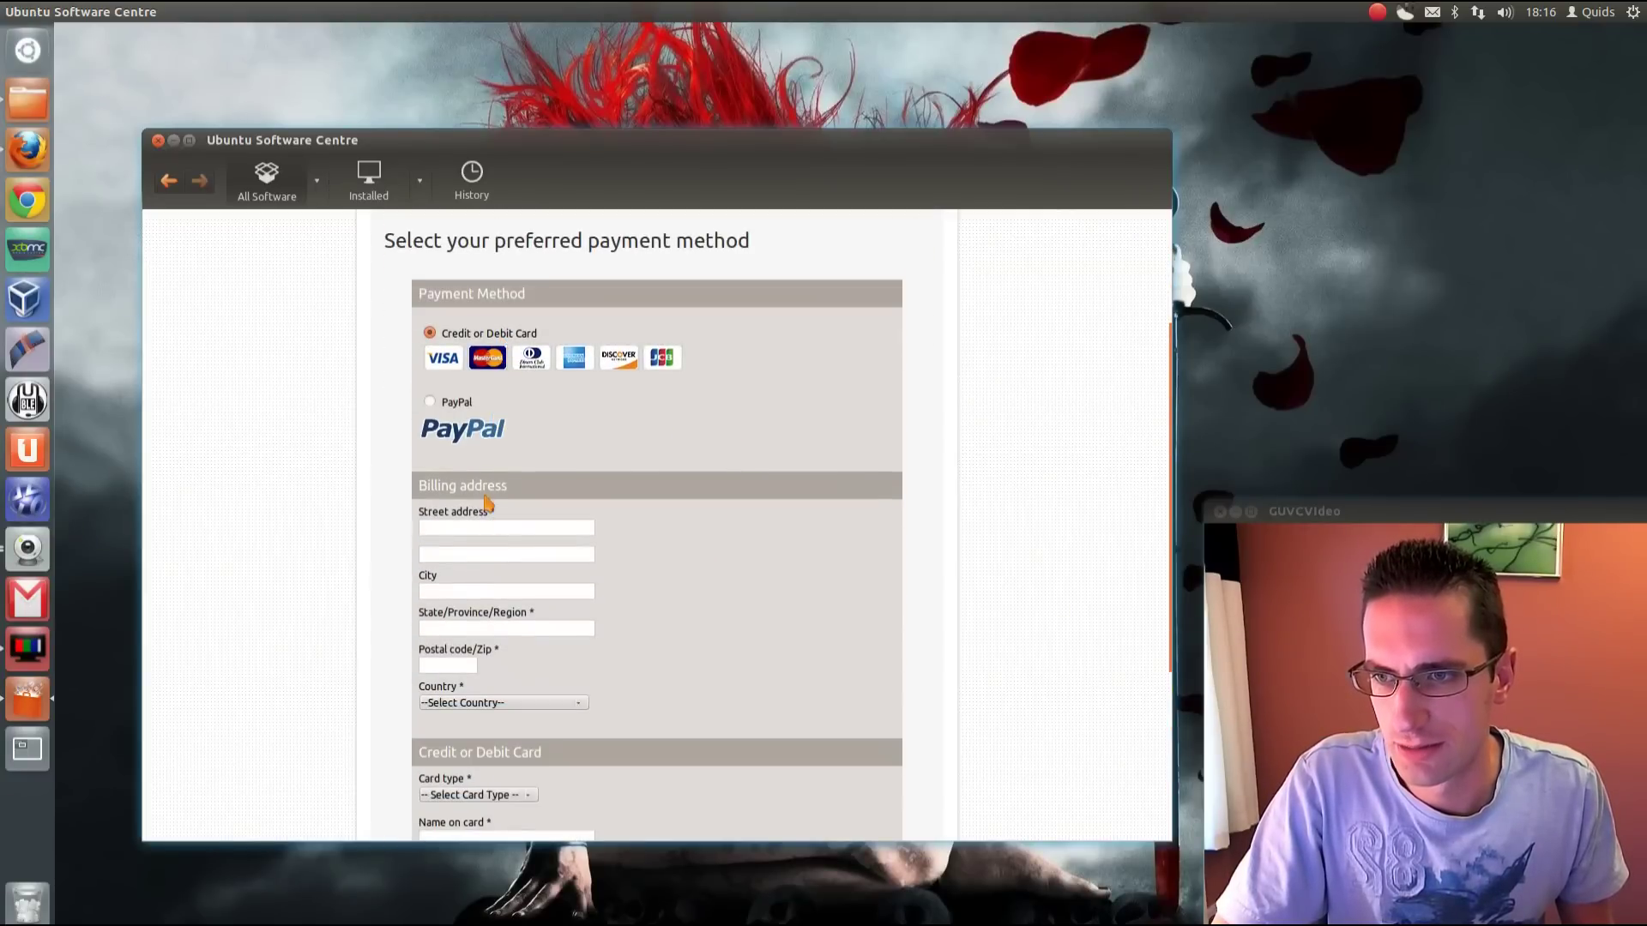
Choose PayPal as the payment method instead of a card
left_click(430, 403)
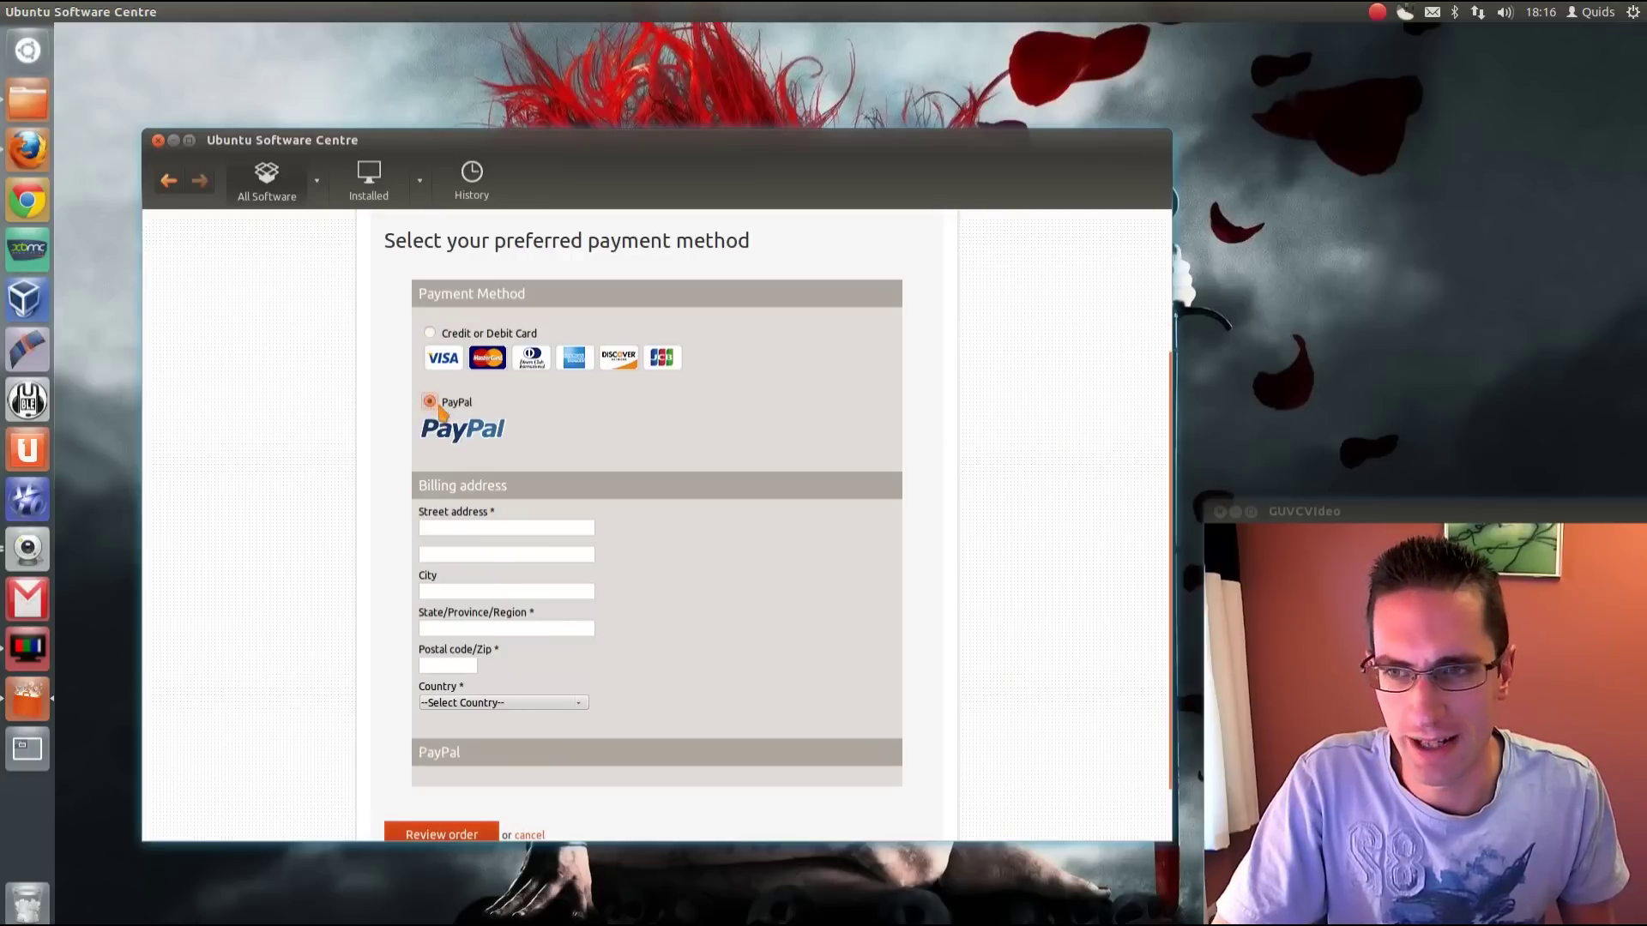
left_click(505, 527)
scroll(506, 549, "down", 2)
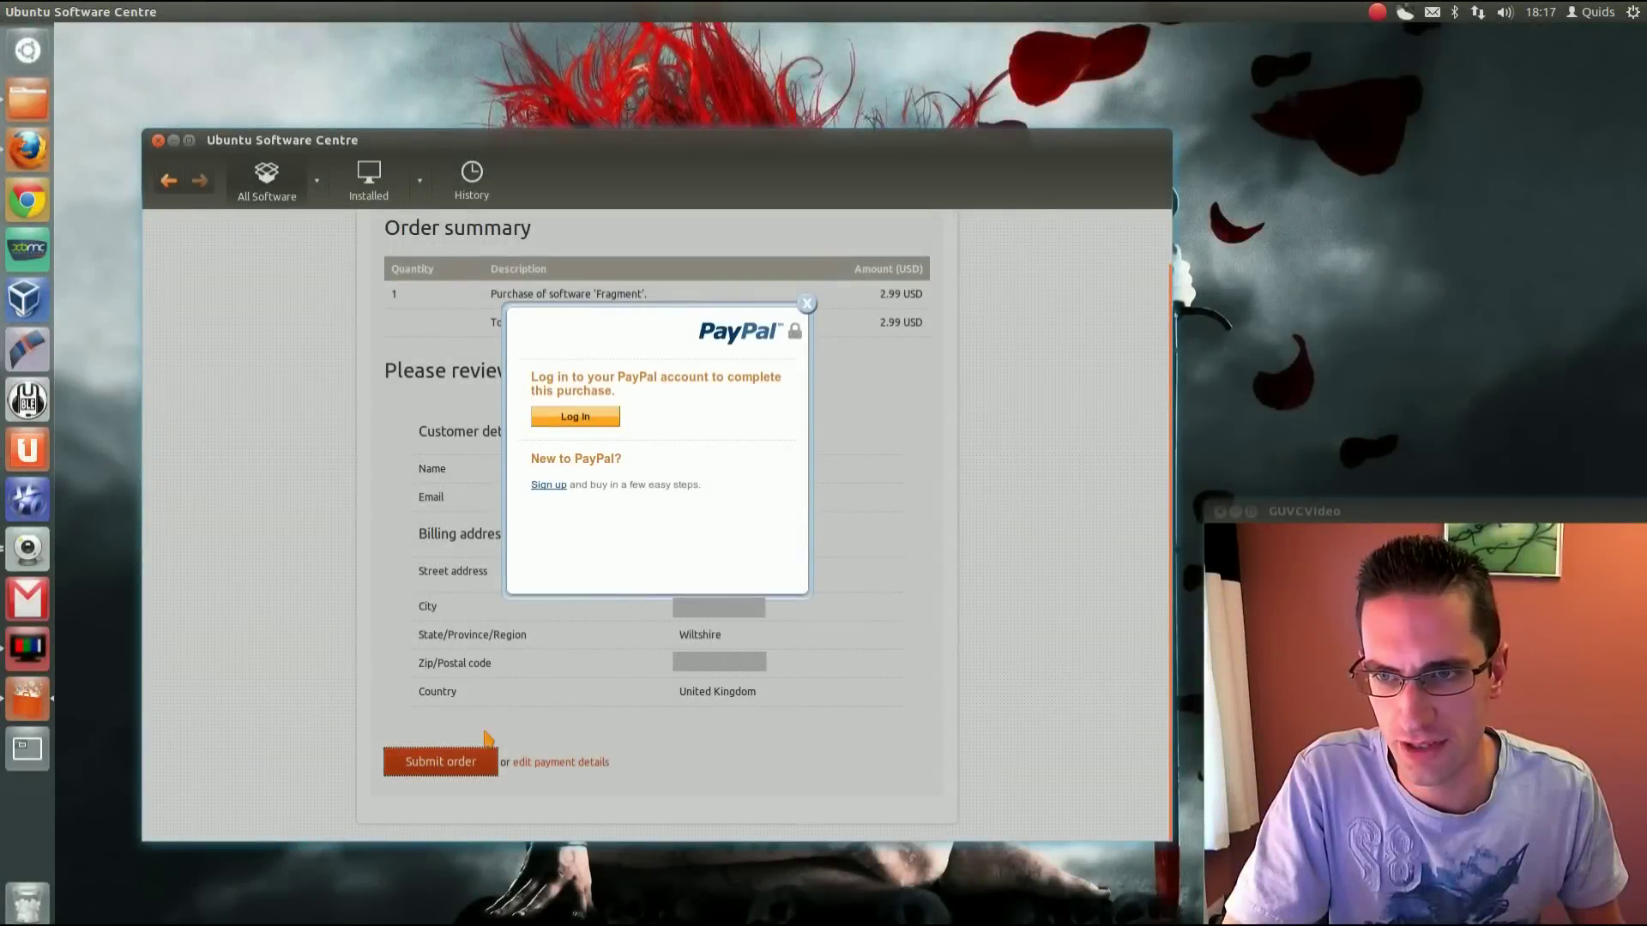
Log in to PayPal and approve the US$2.99 payment to Canonical Group Limited
left_click(593, 418)
left_click_drag(1453, 38, 538, 131)
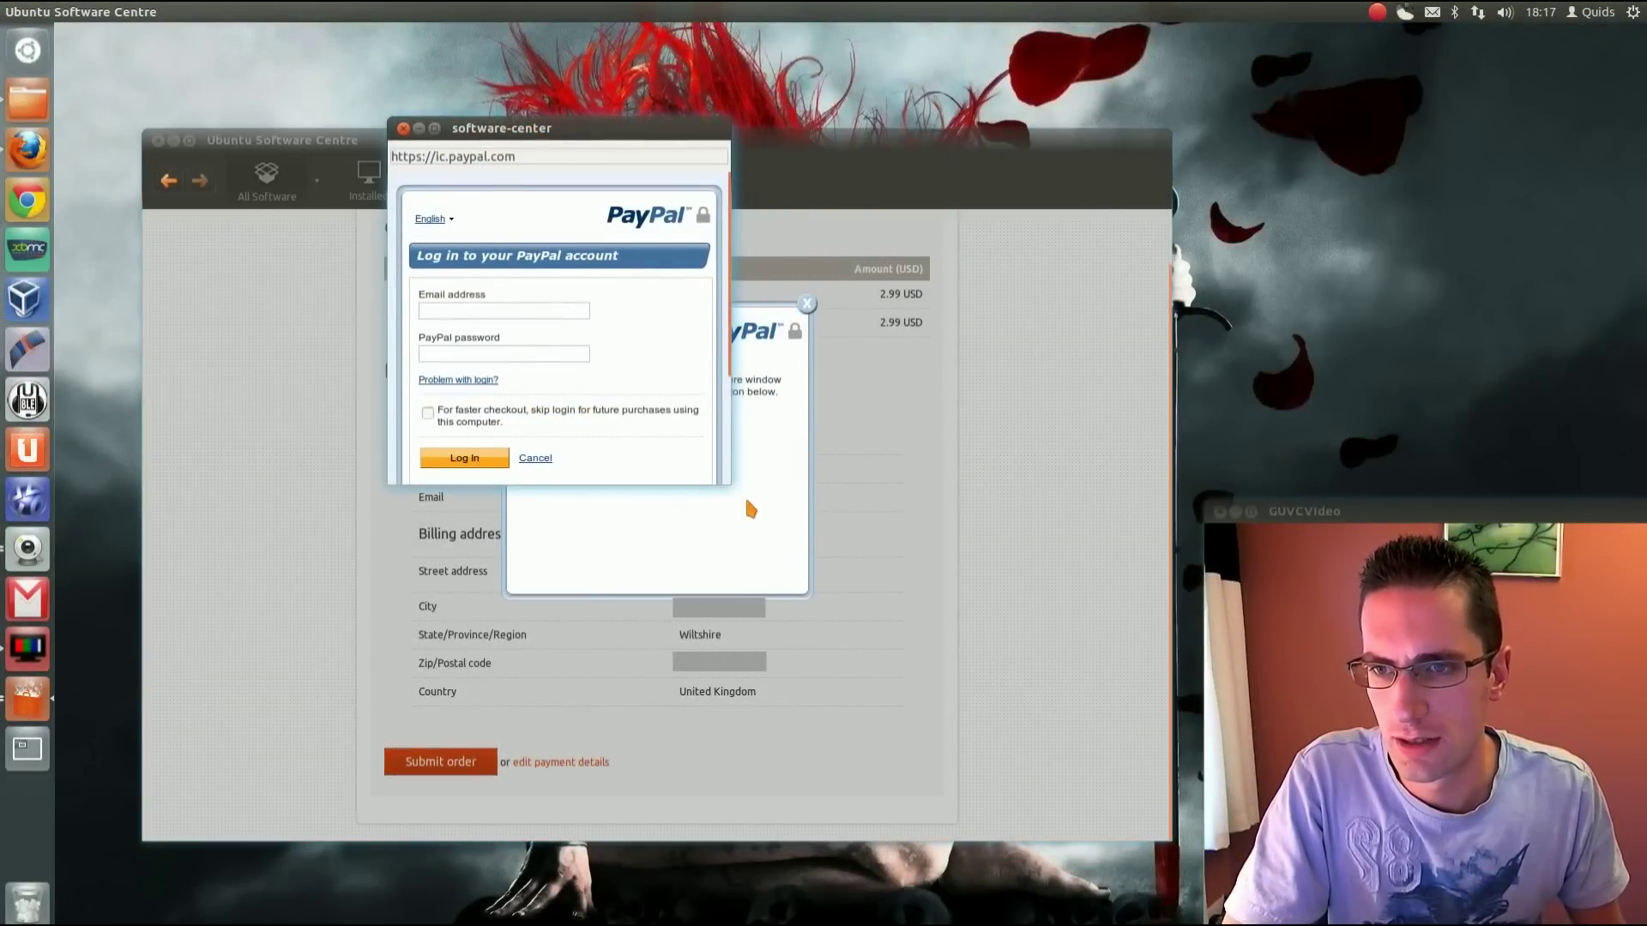
left_click_drag(728, 483, 954, 658)
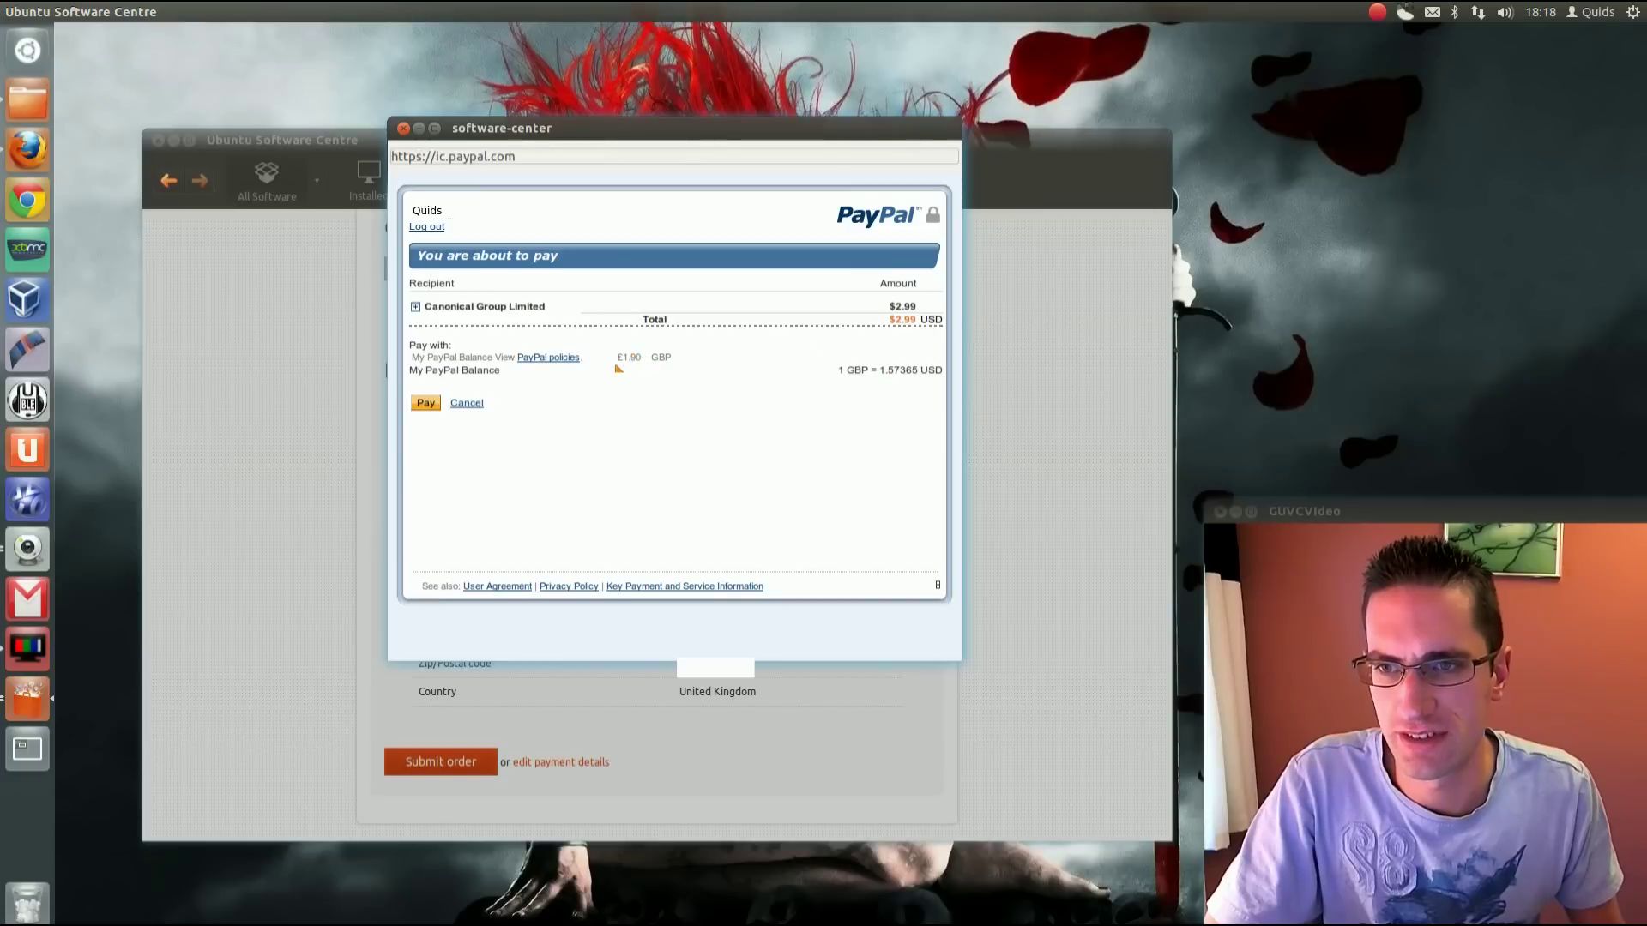
left_click(425, 403)
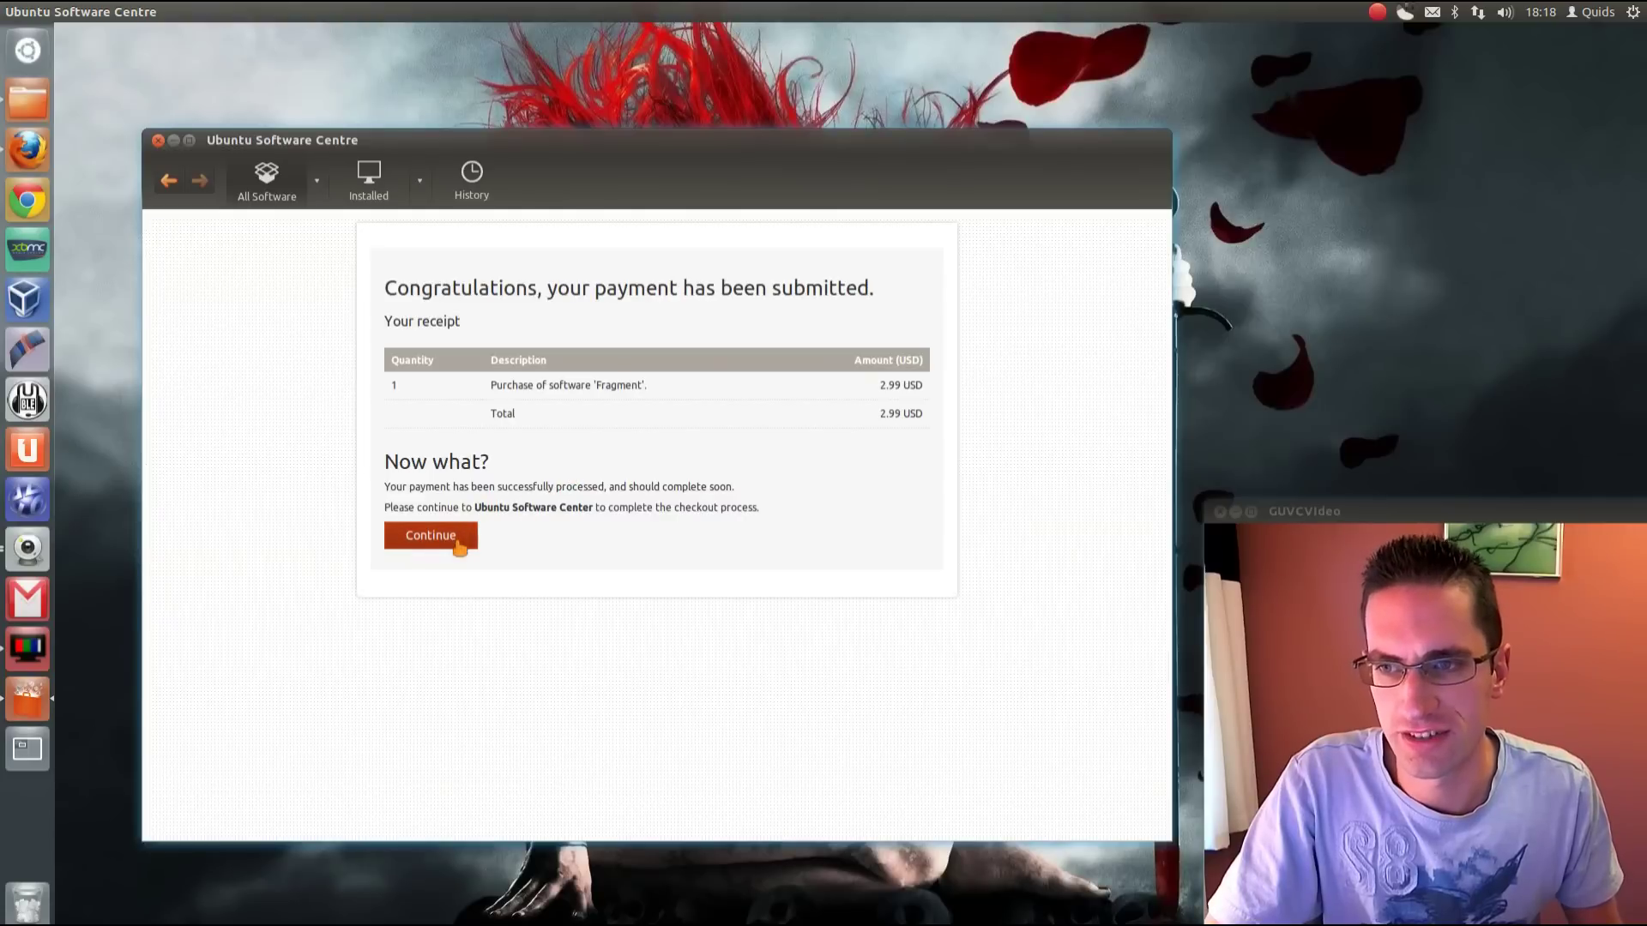
Continue from the receipt and enter the account password to authorise Fragment's installation
left_click(457, 544)
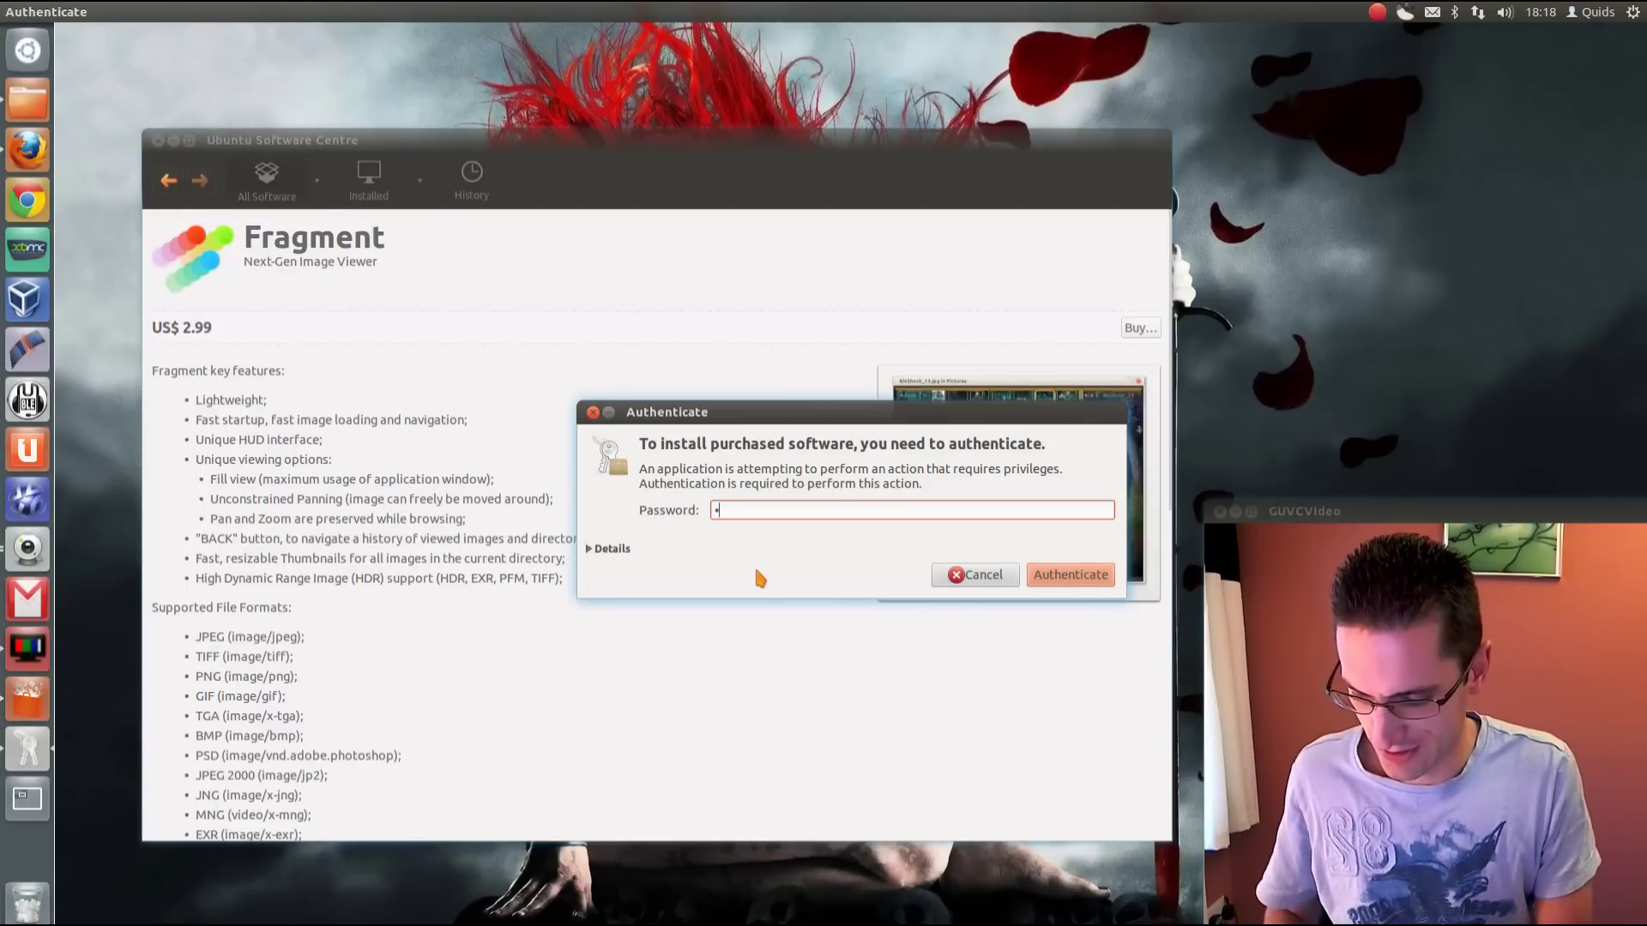
key("Return")
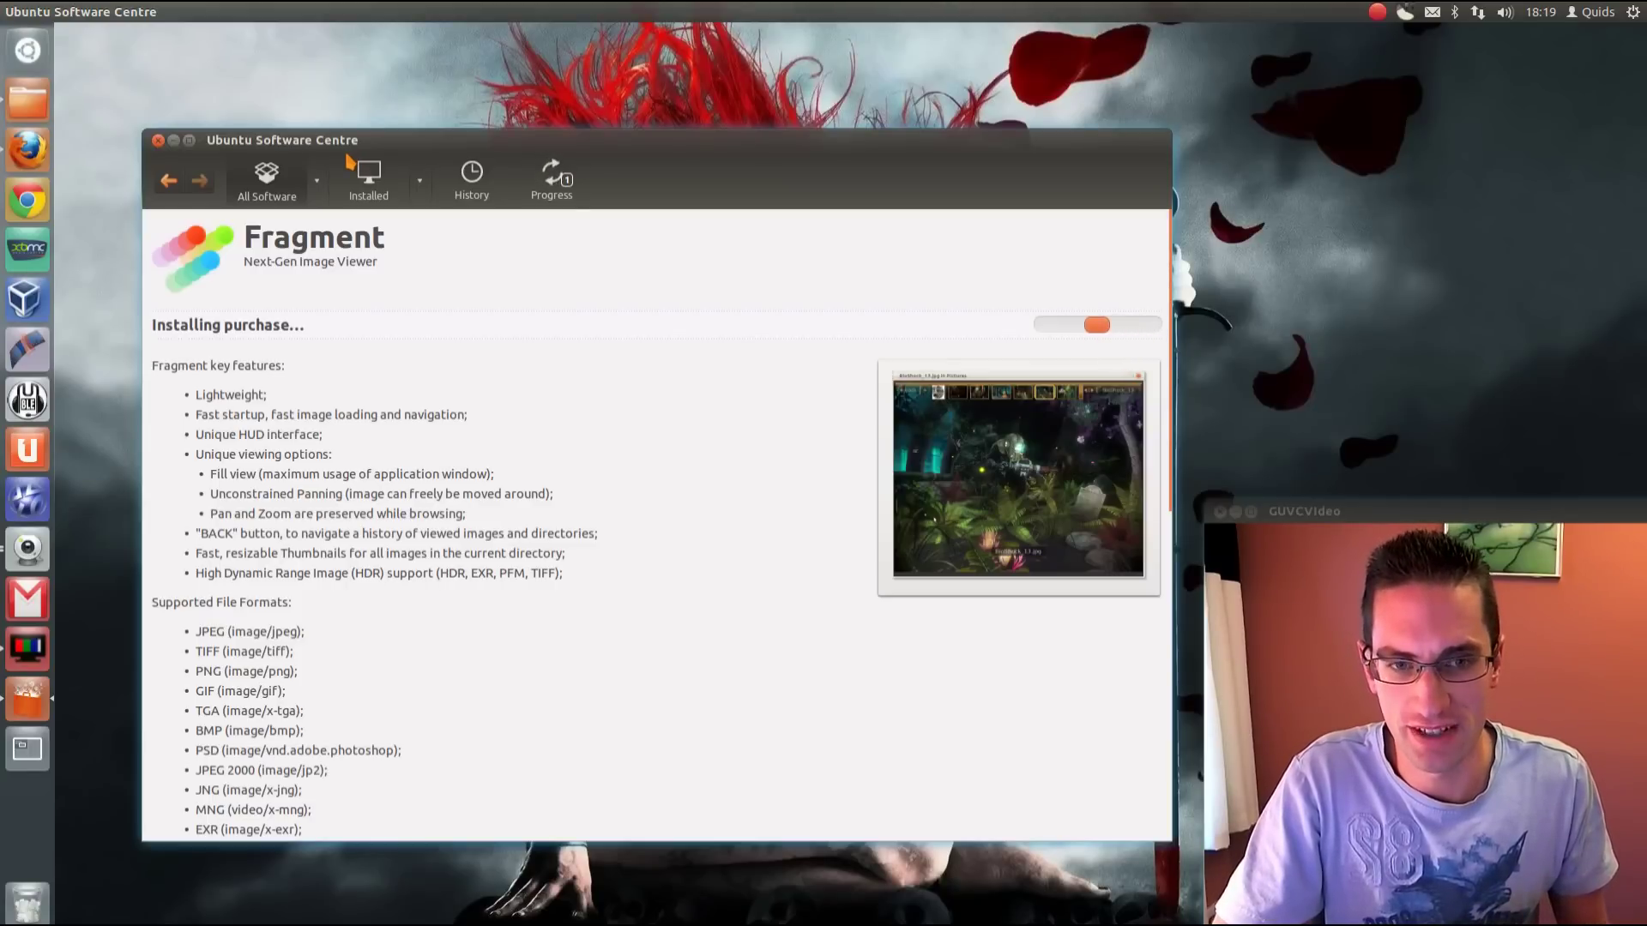
Open File > Reinstall Previous Purchases to list past purchases
mouse_move(72, 12)
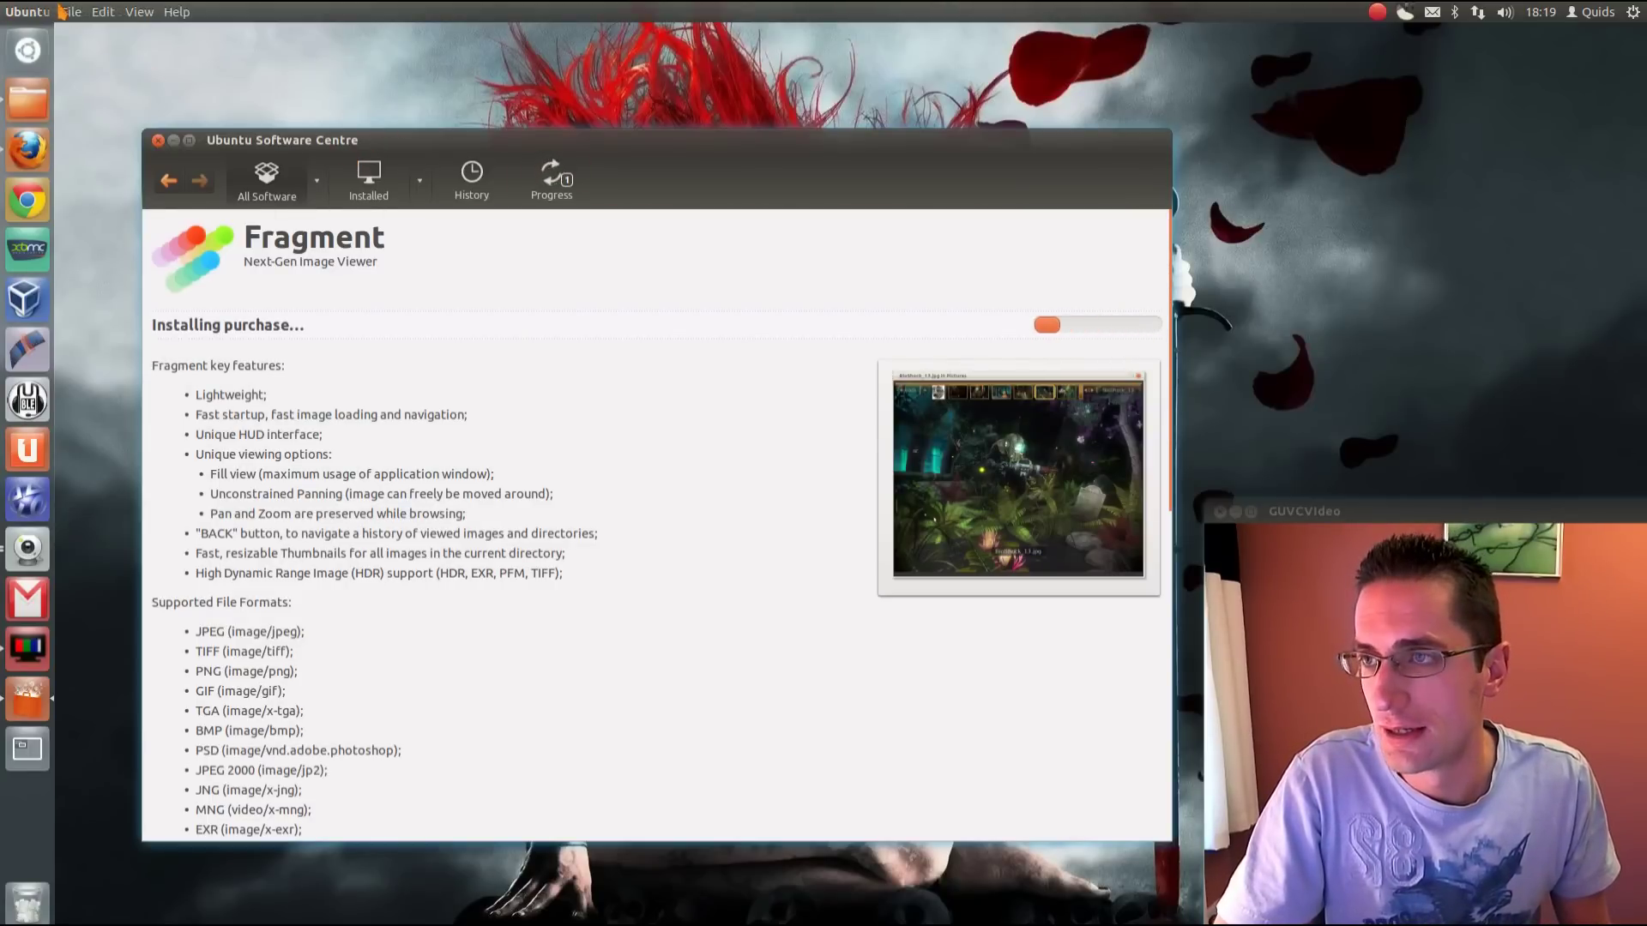
left_click(72, 12)
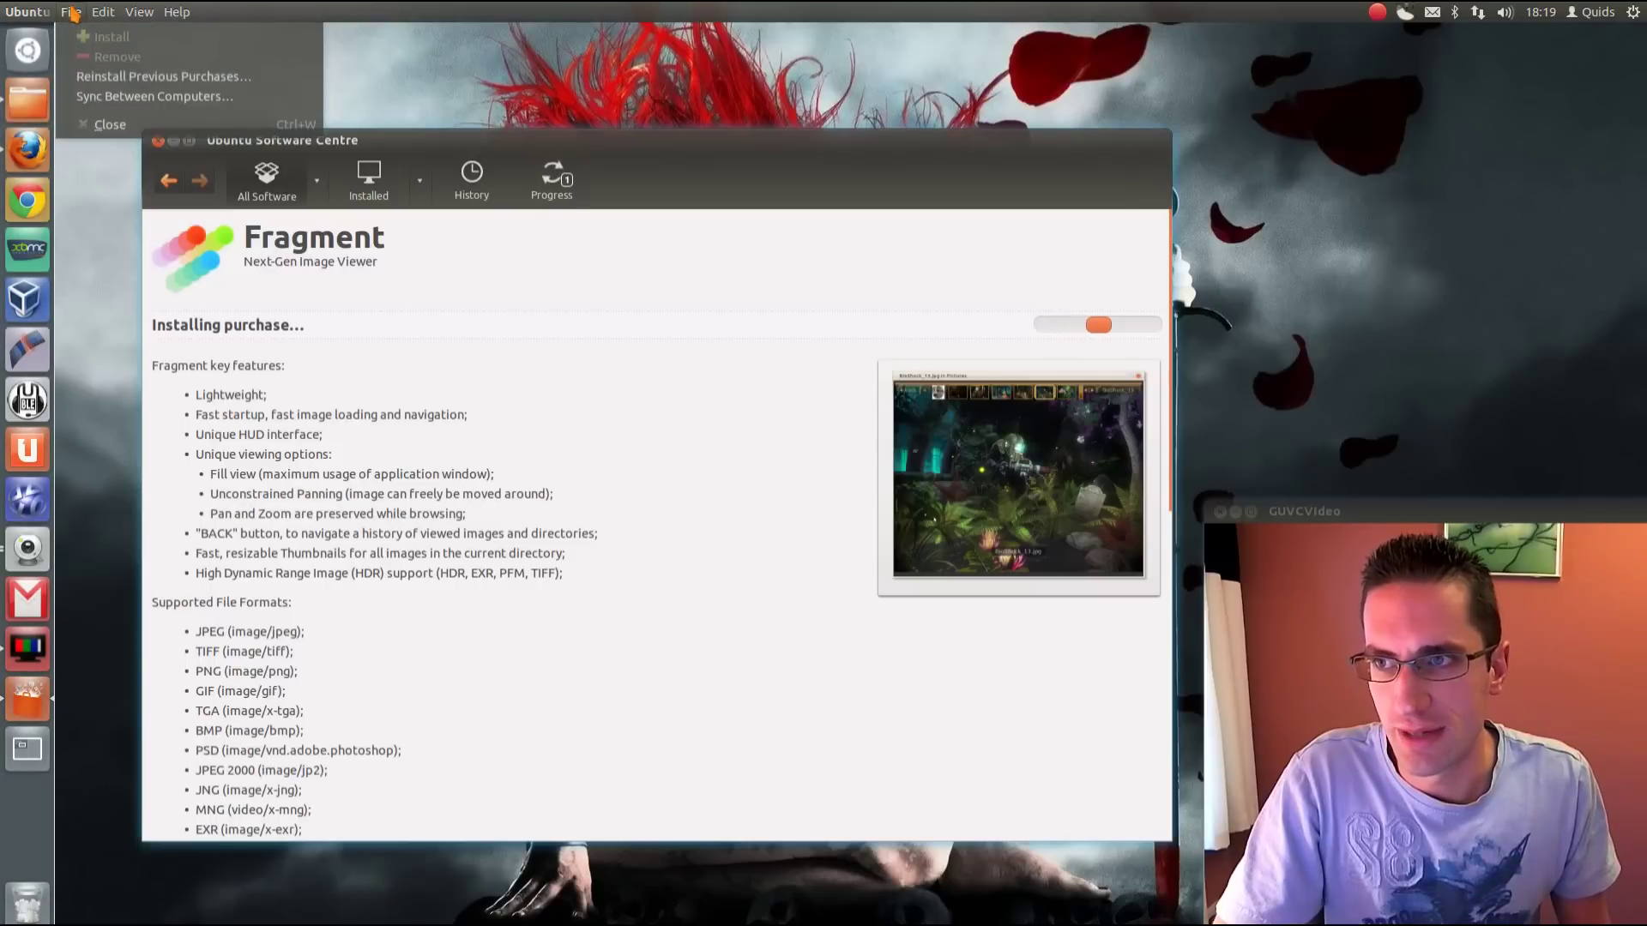
left_click(142, 77)
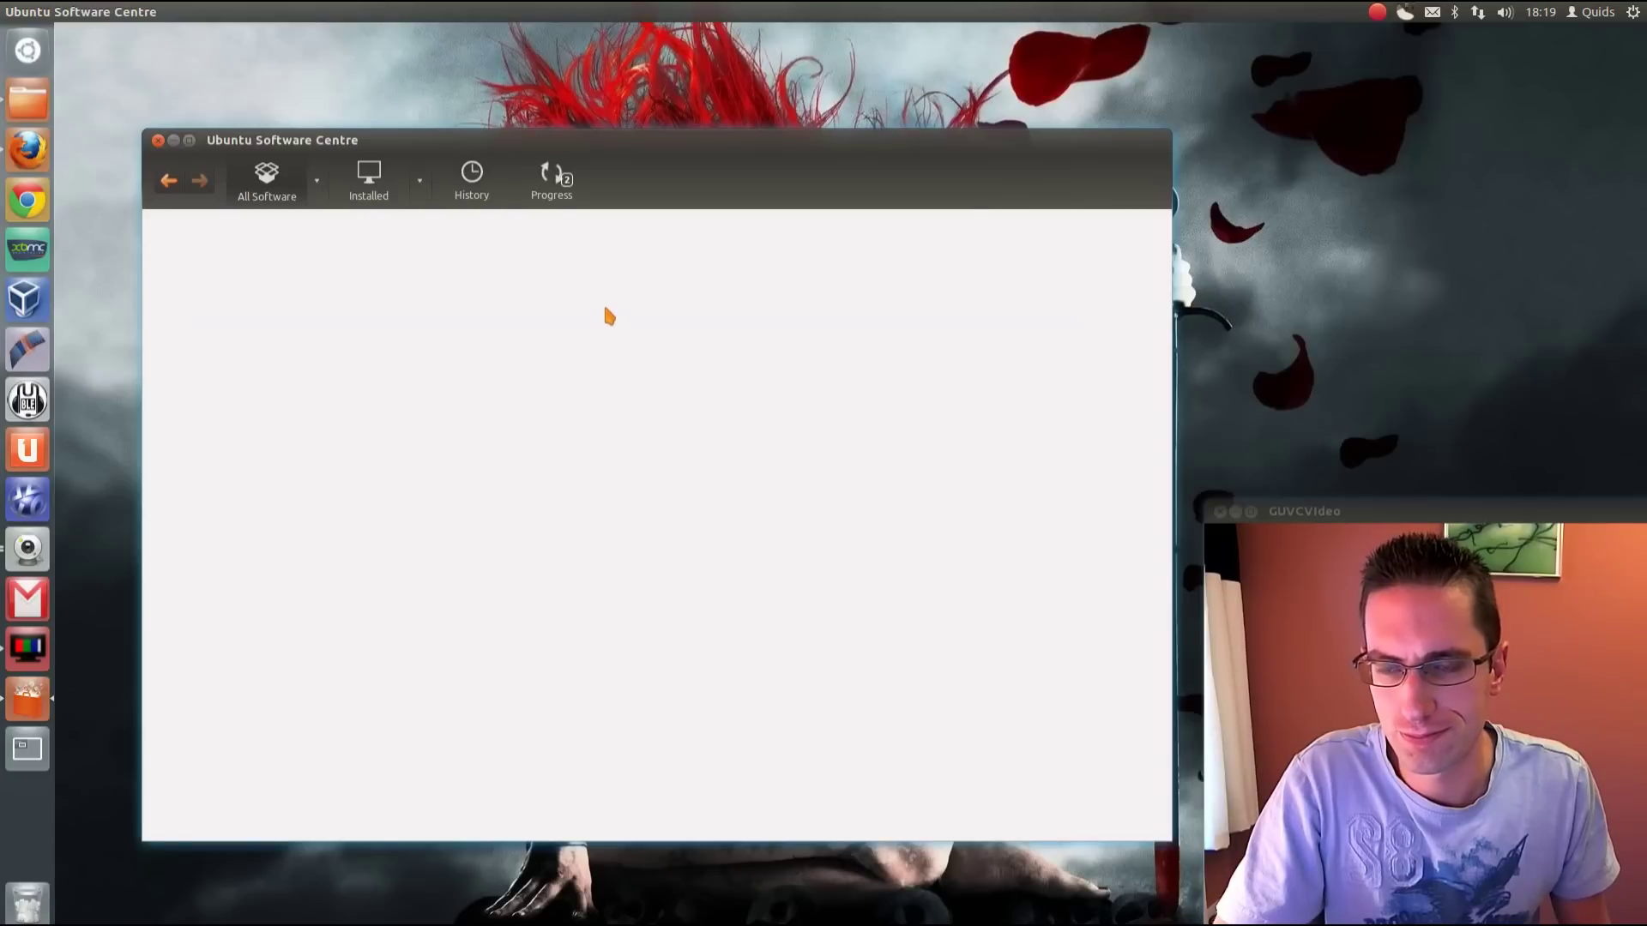
Open Fragment's entry among previous purchases, then return to the 'fragm' results
scroll(608, 310, "down", 4)
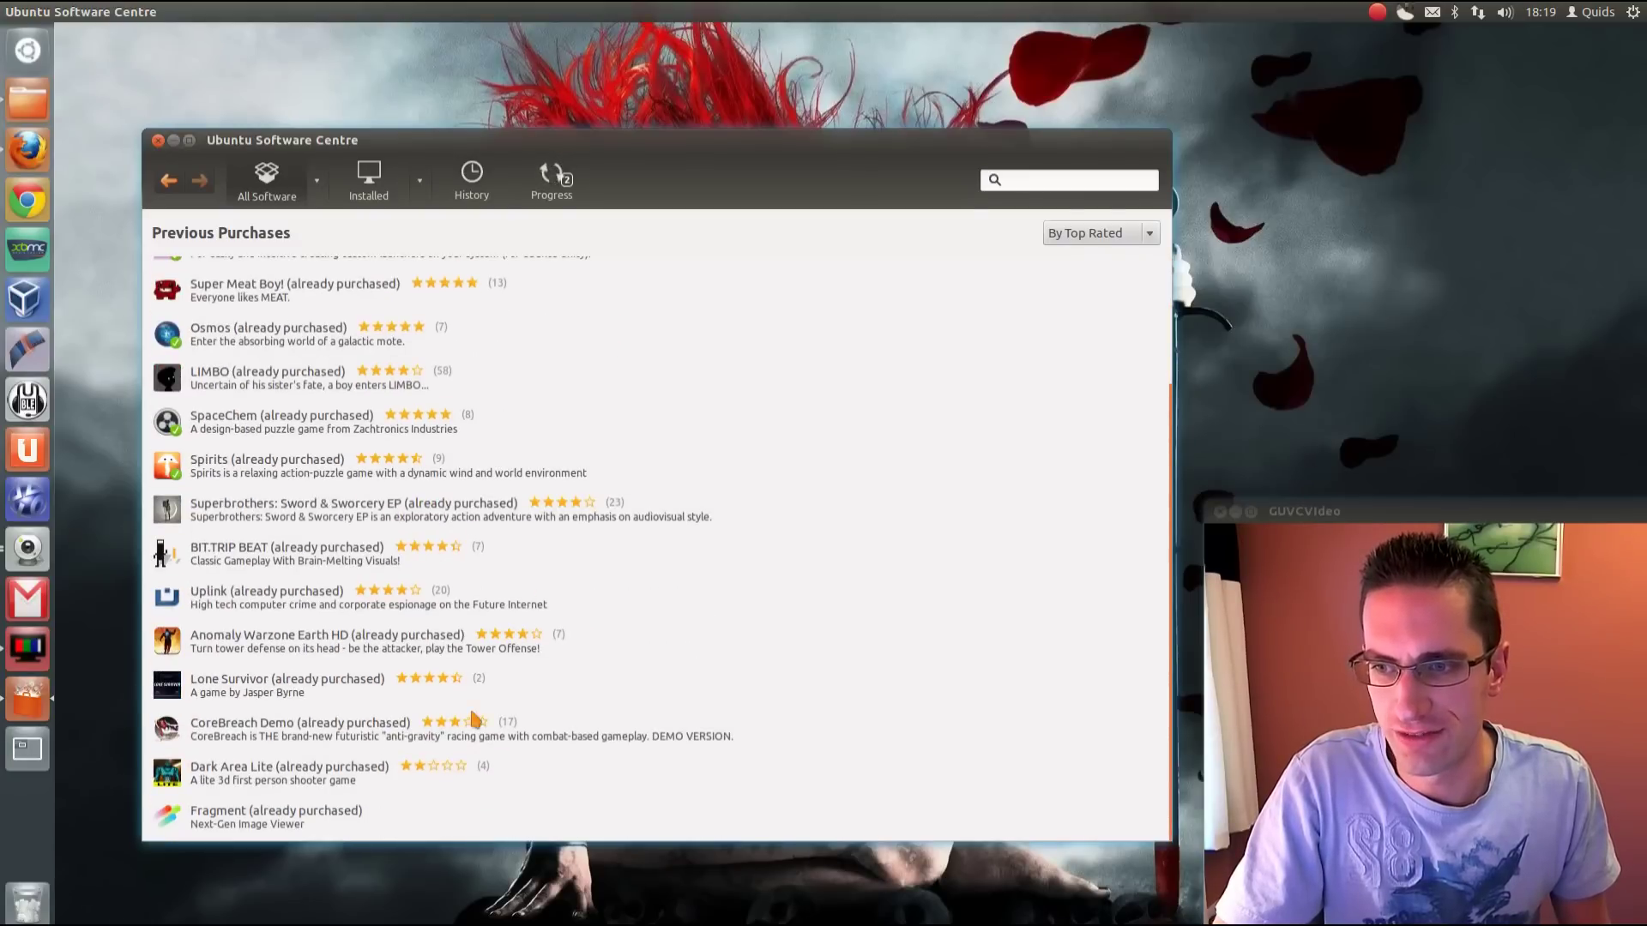
scroll(340, 783, "down", 3)
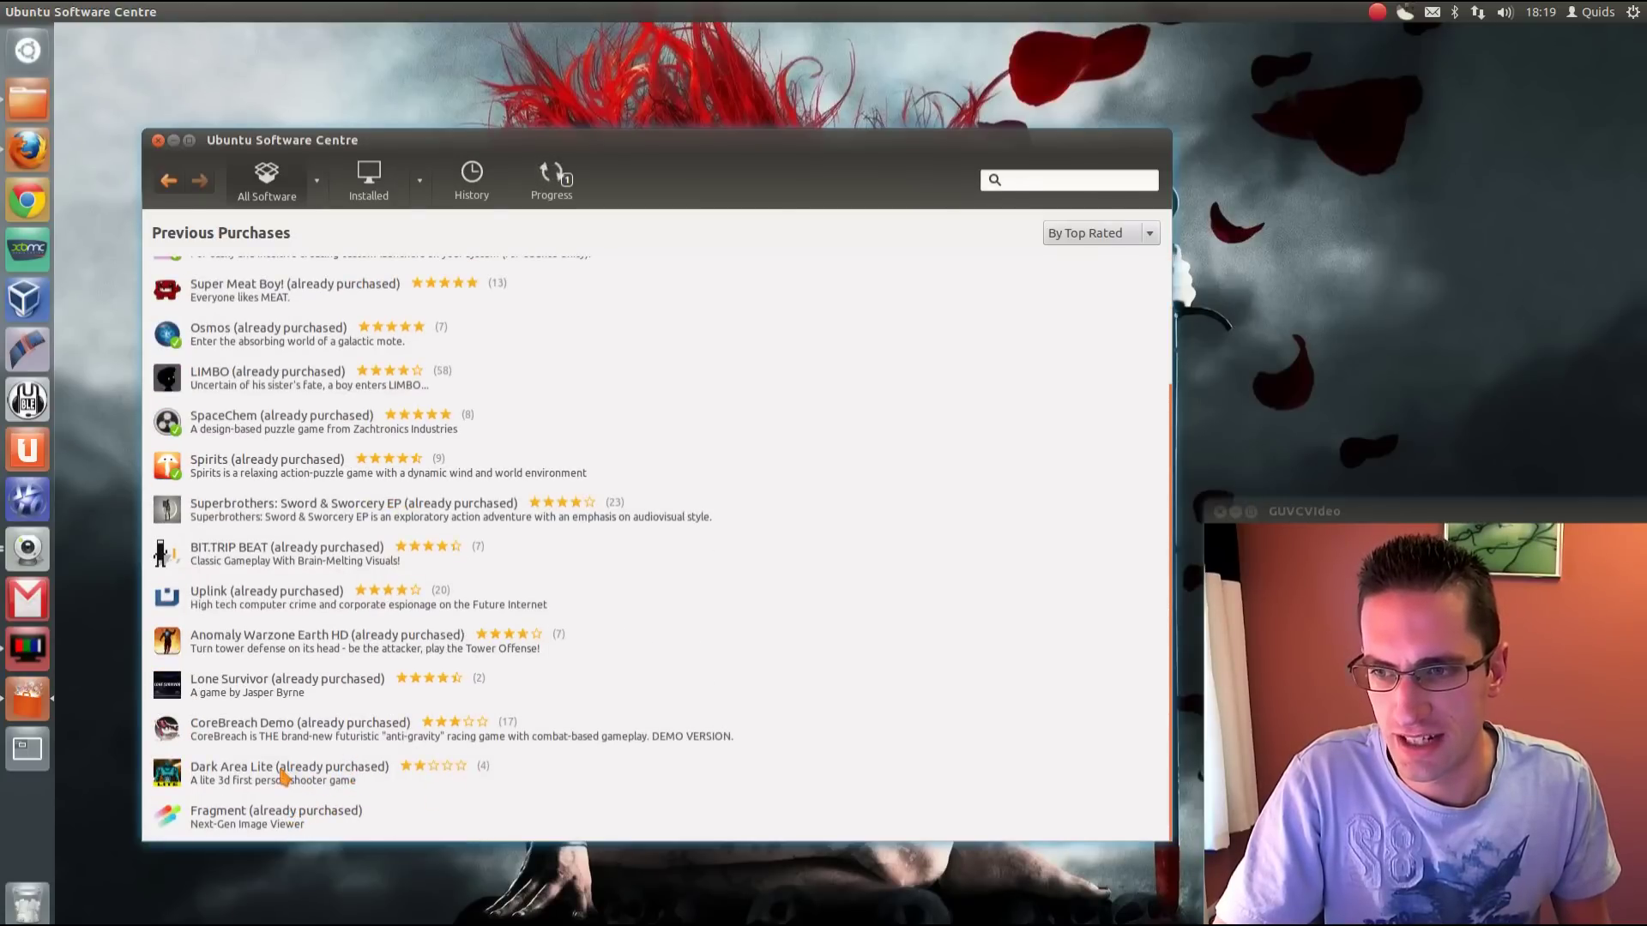
left_click(225, 822)
left_click(226, 823)
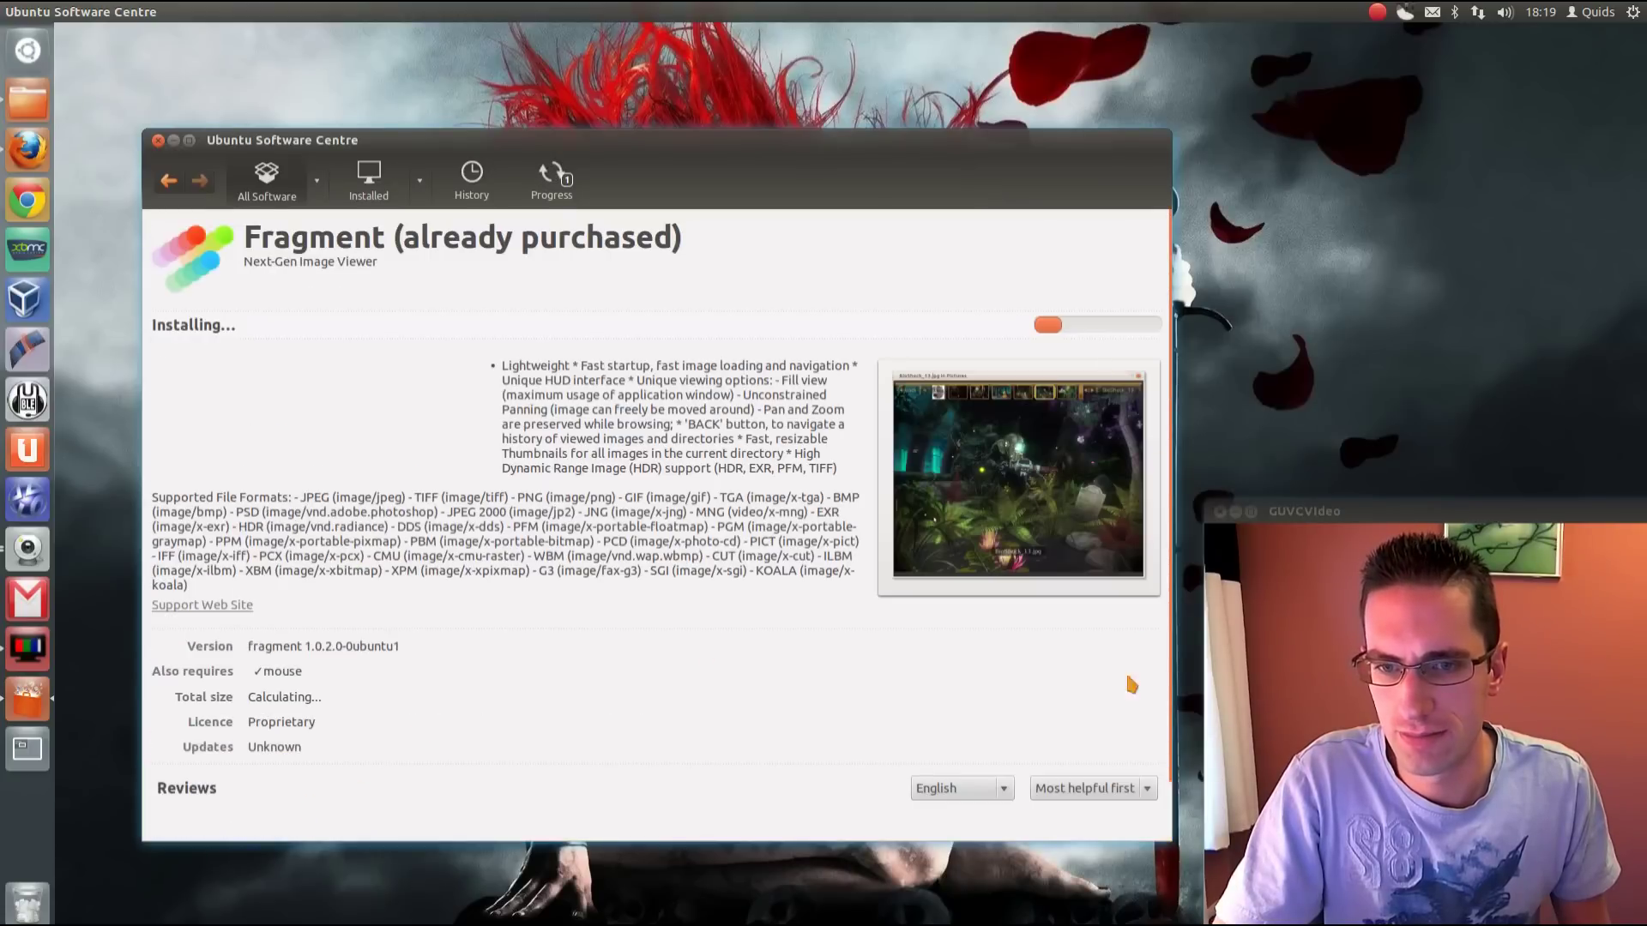
left_click(168, 182)
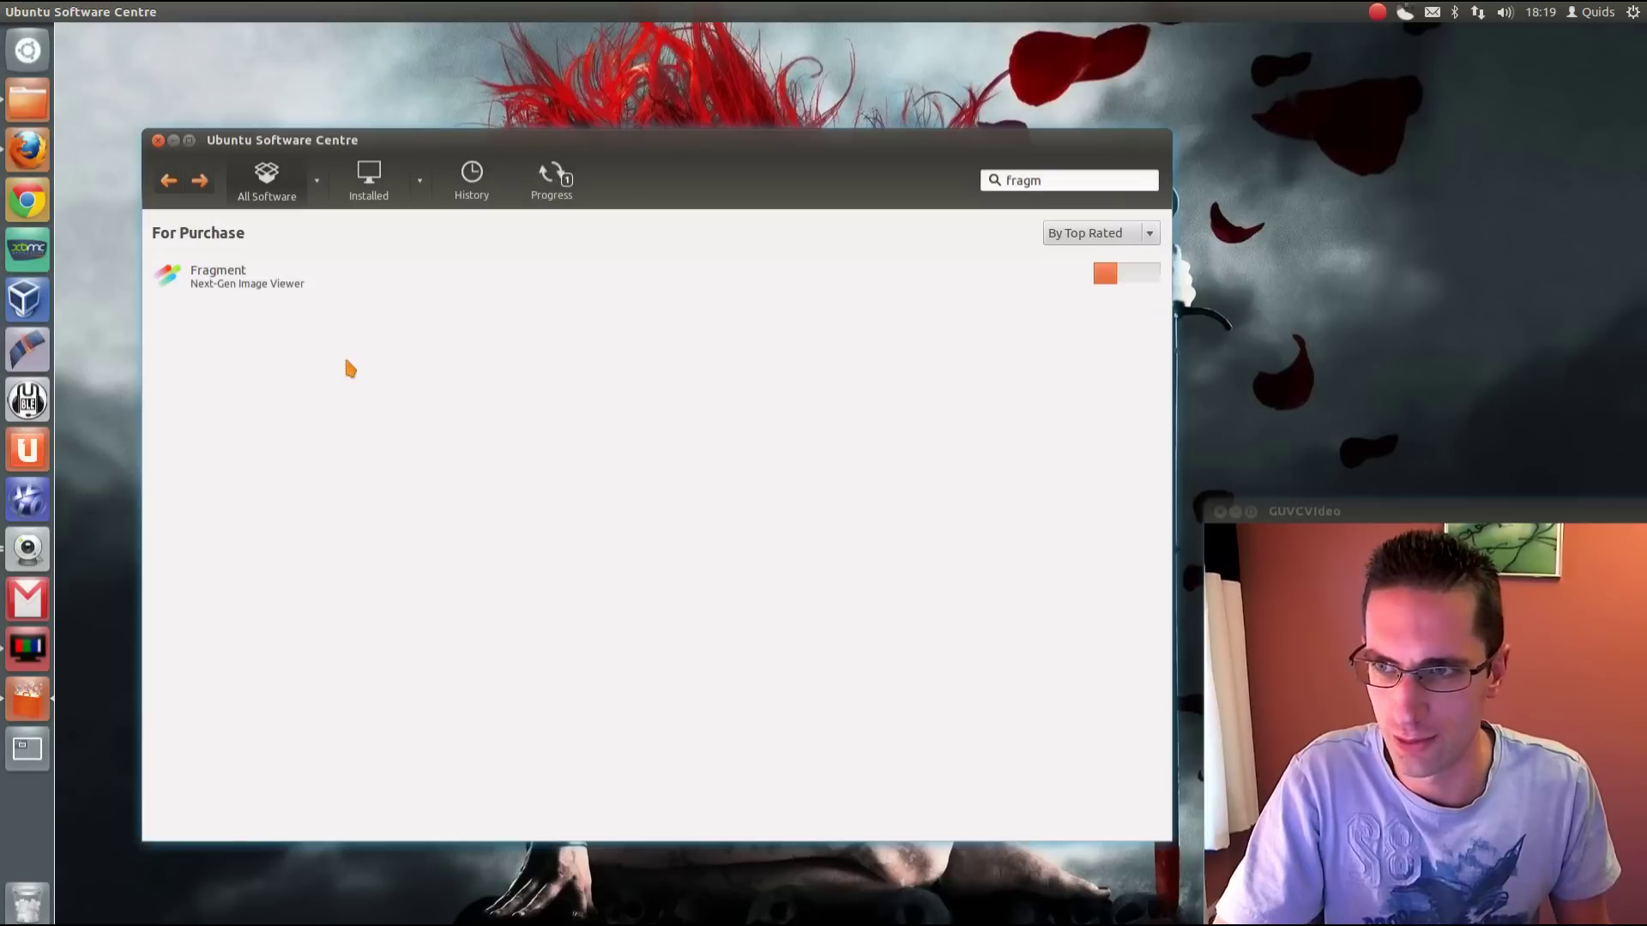
Buy Super Meat Boy! from the For Purchase list and view its installation progress
left_click(169, 181)
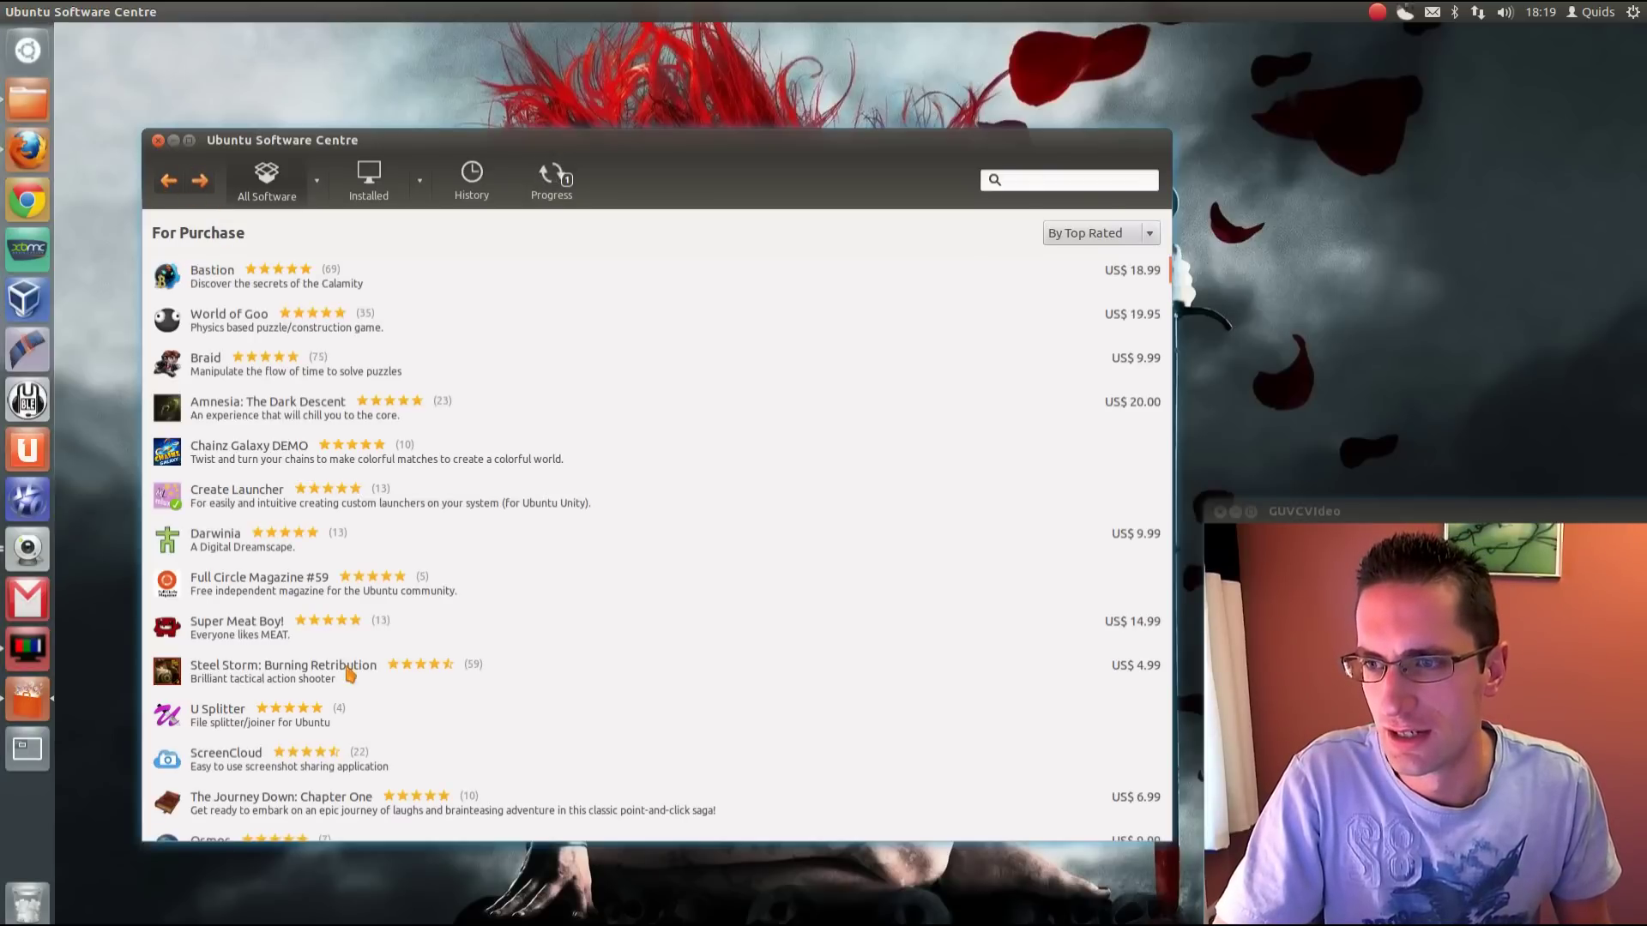
left_click(275, 632)
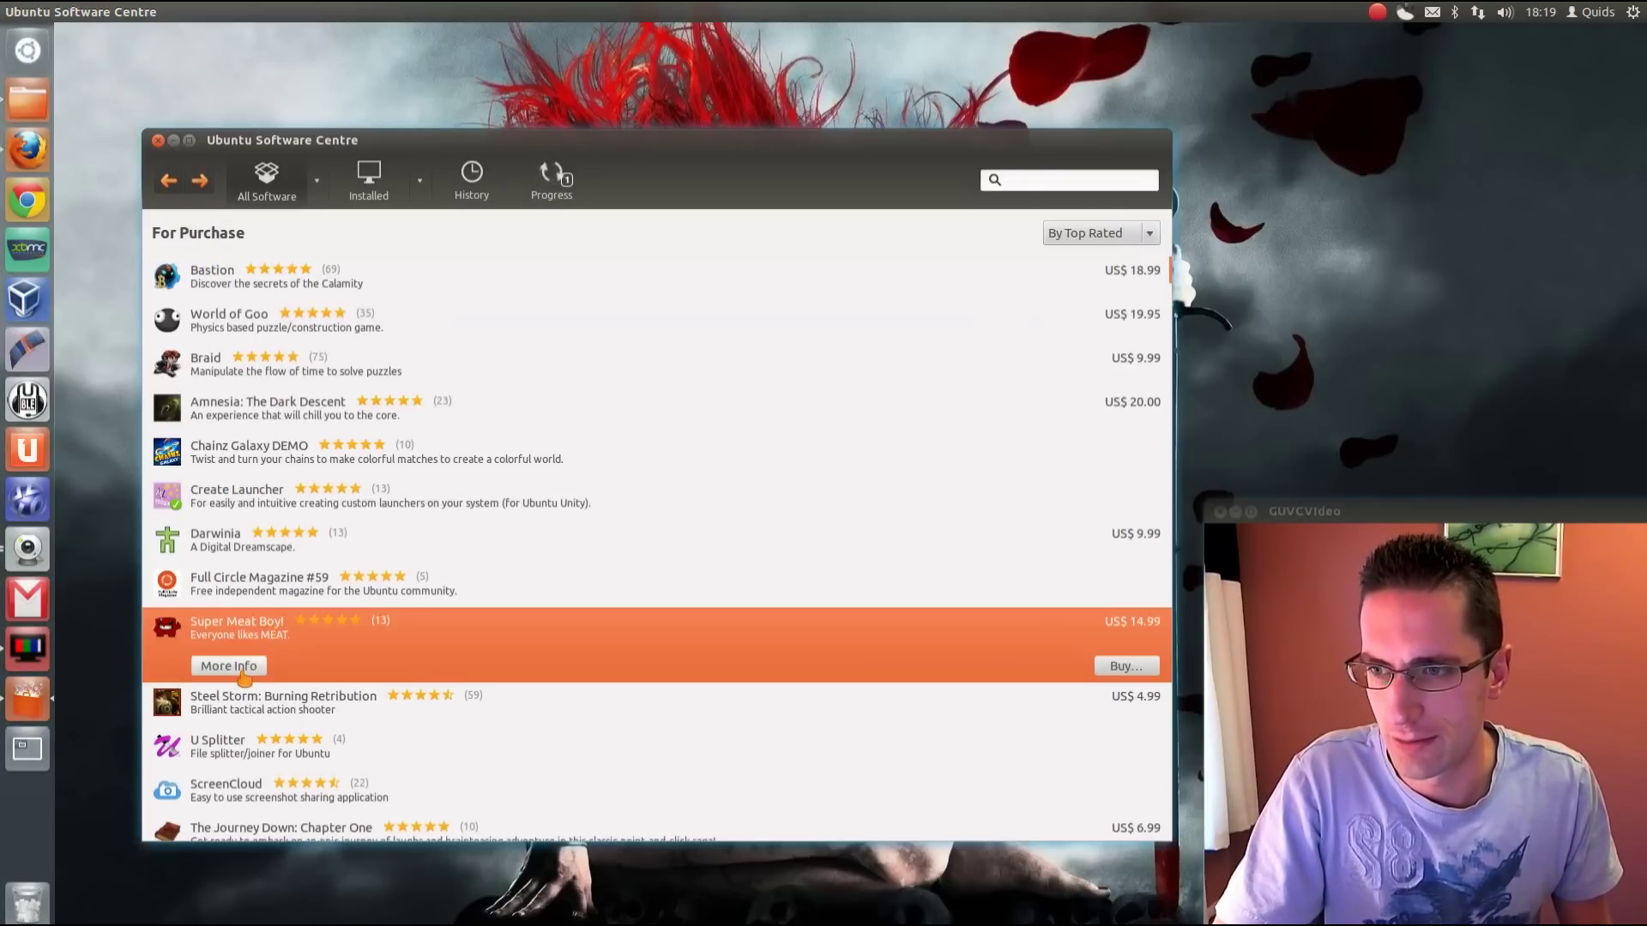
double_click(381, 652)
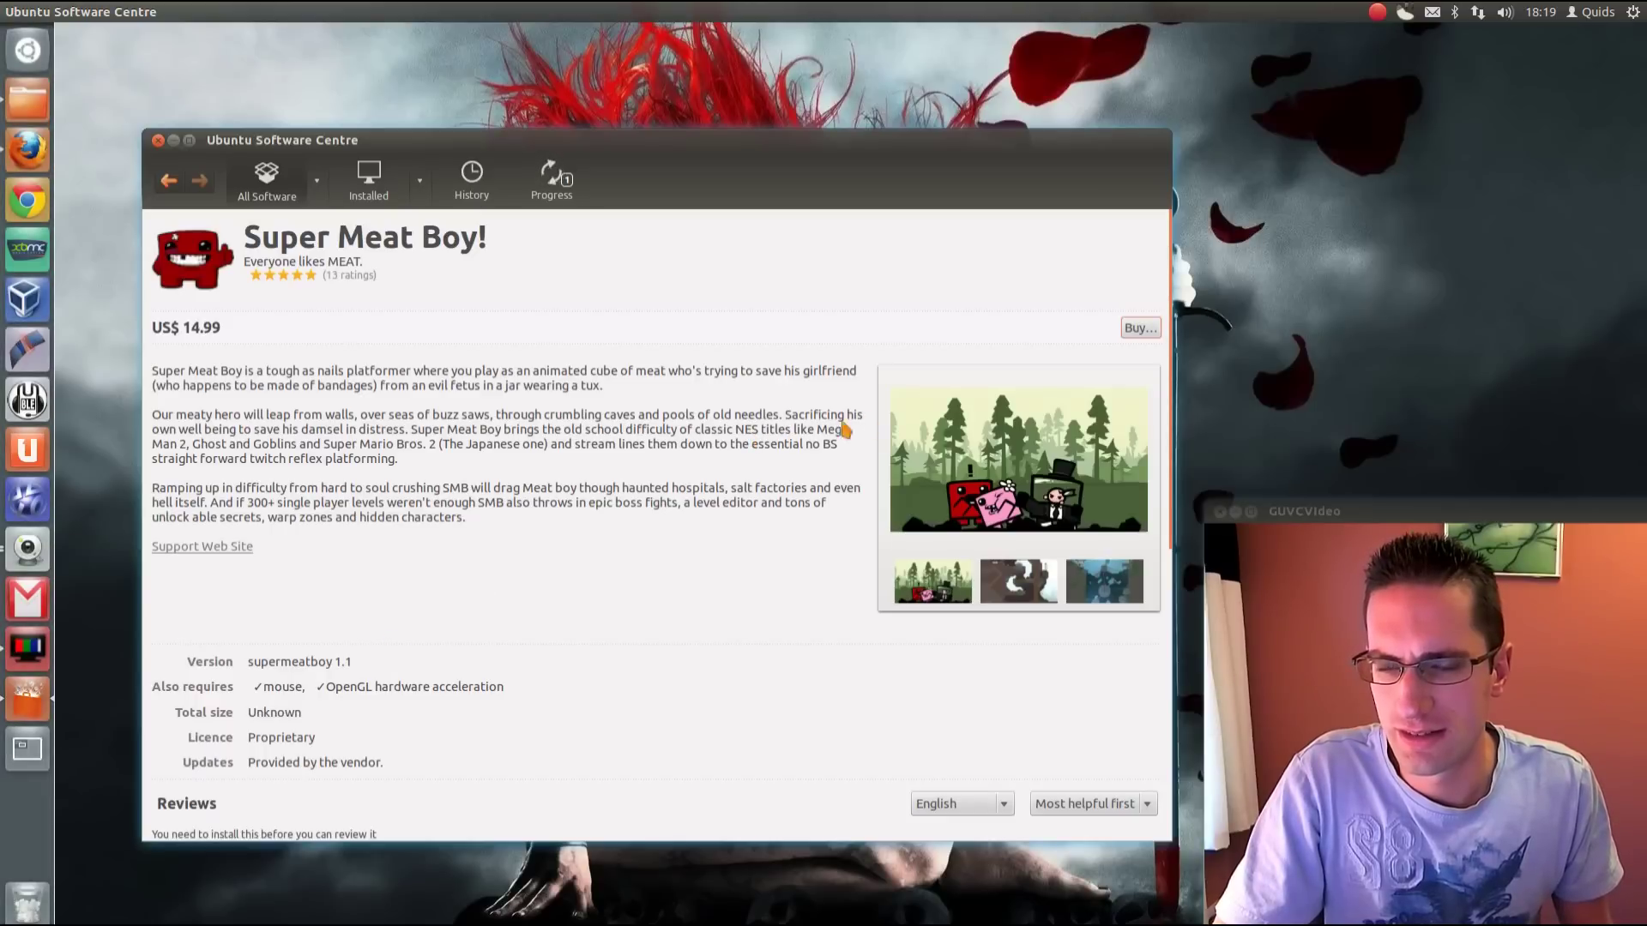
left_click(1143, 328)
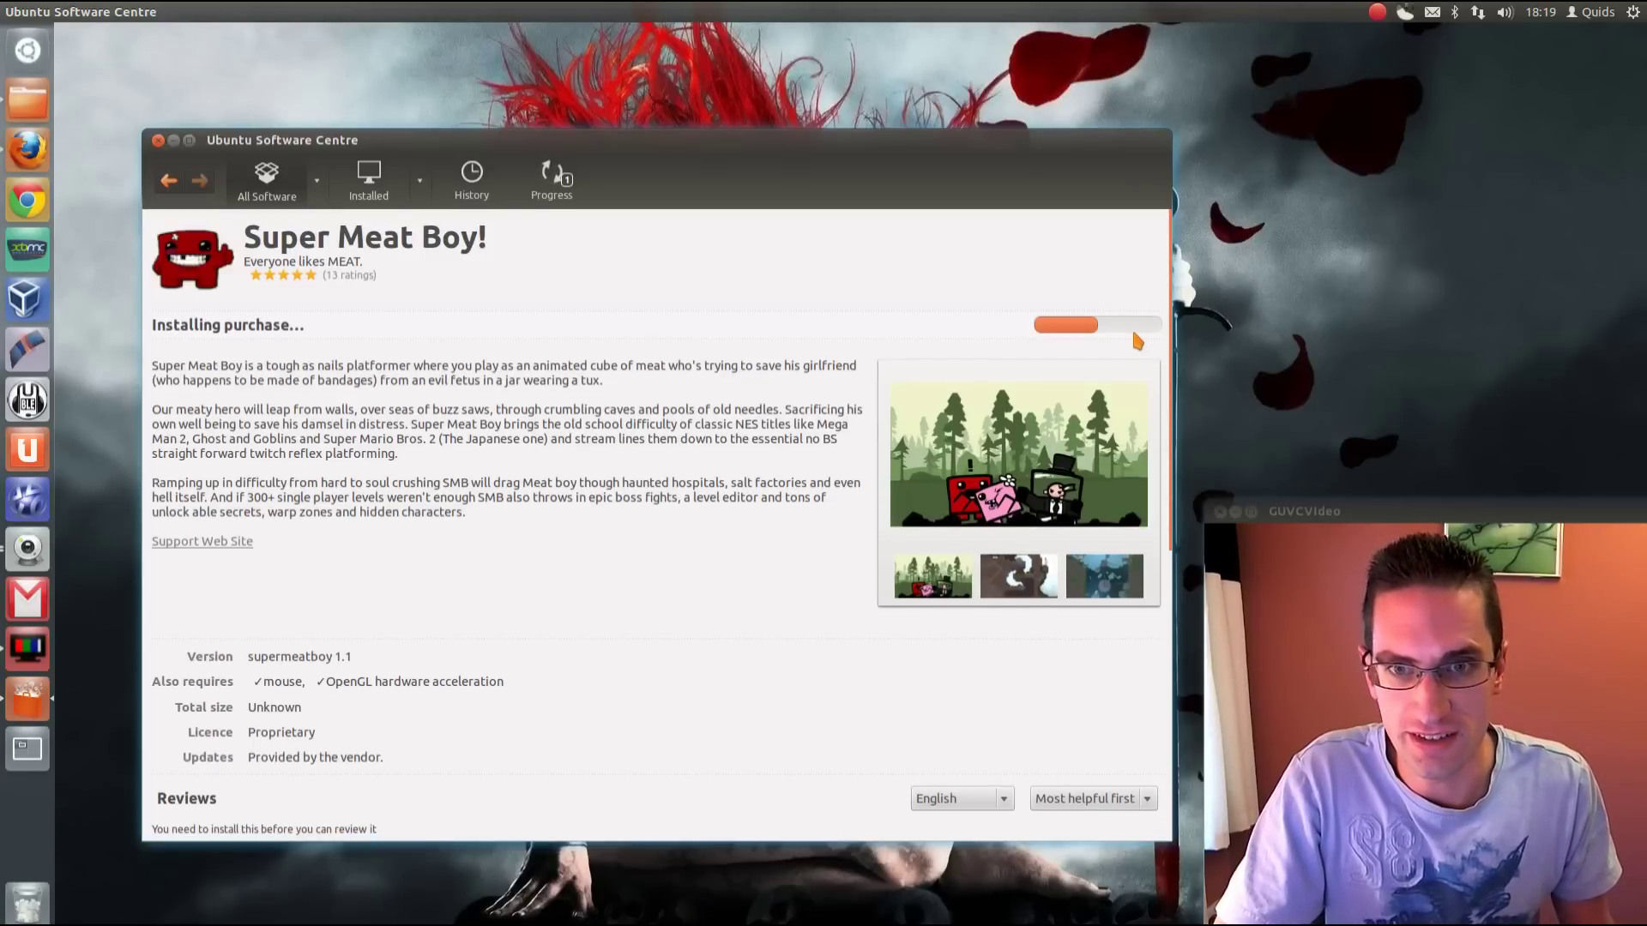
left_click(552, 180)
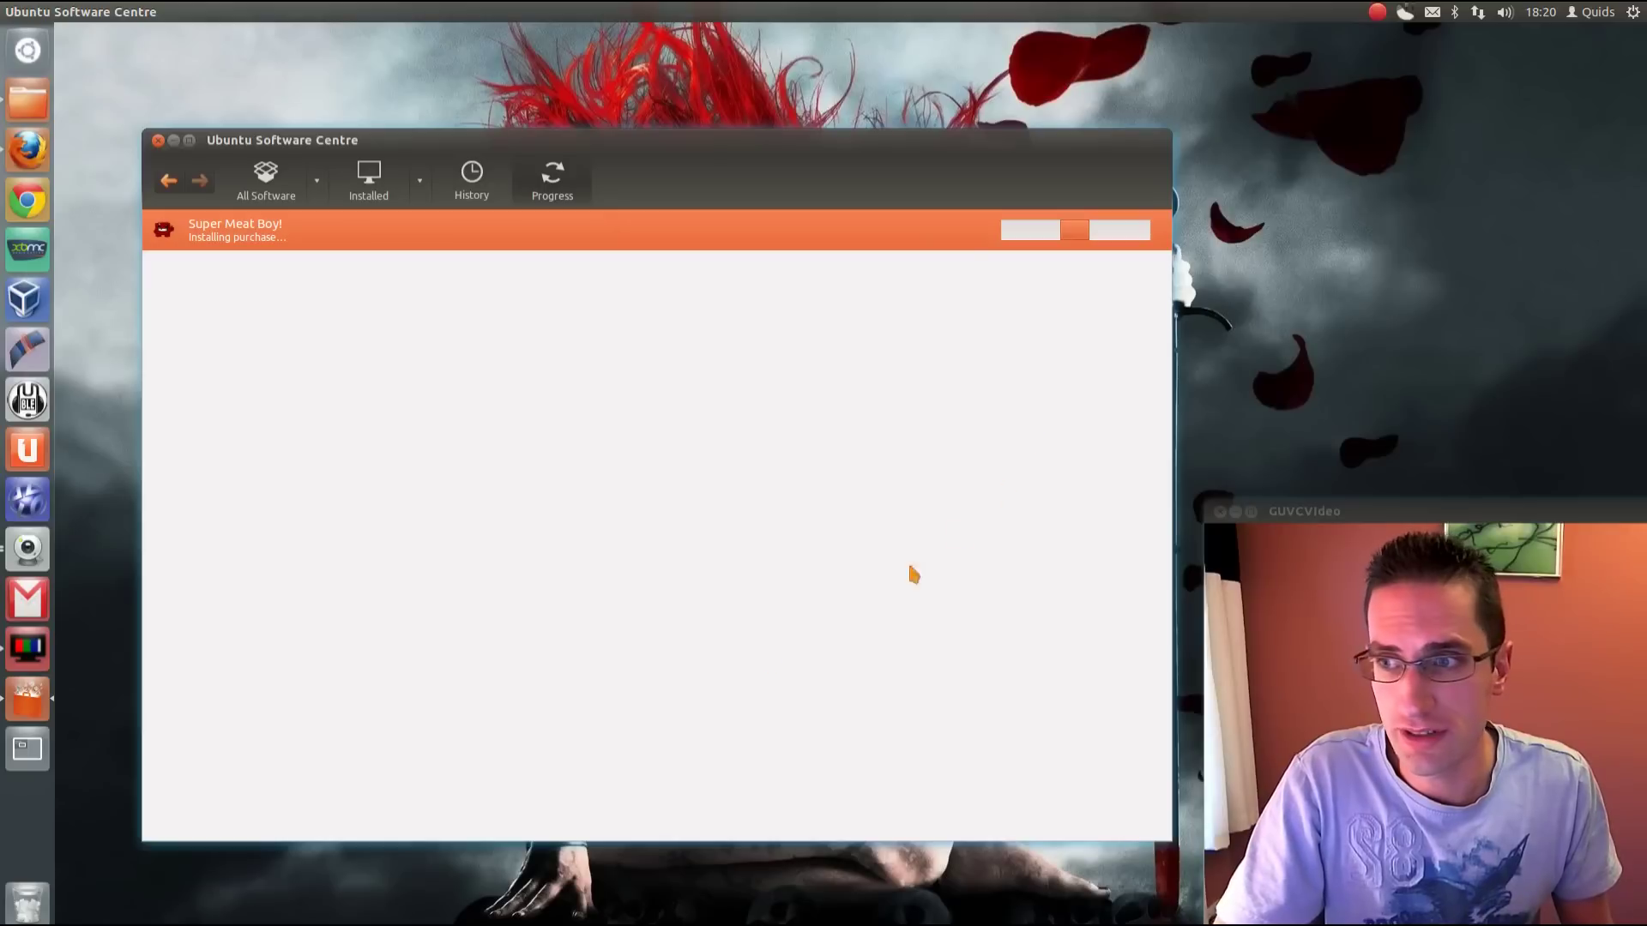
Search the Dash for 'frag' and launch Fragment Image Viewer
left_click(27, 50)
type("ubu")
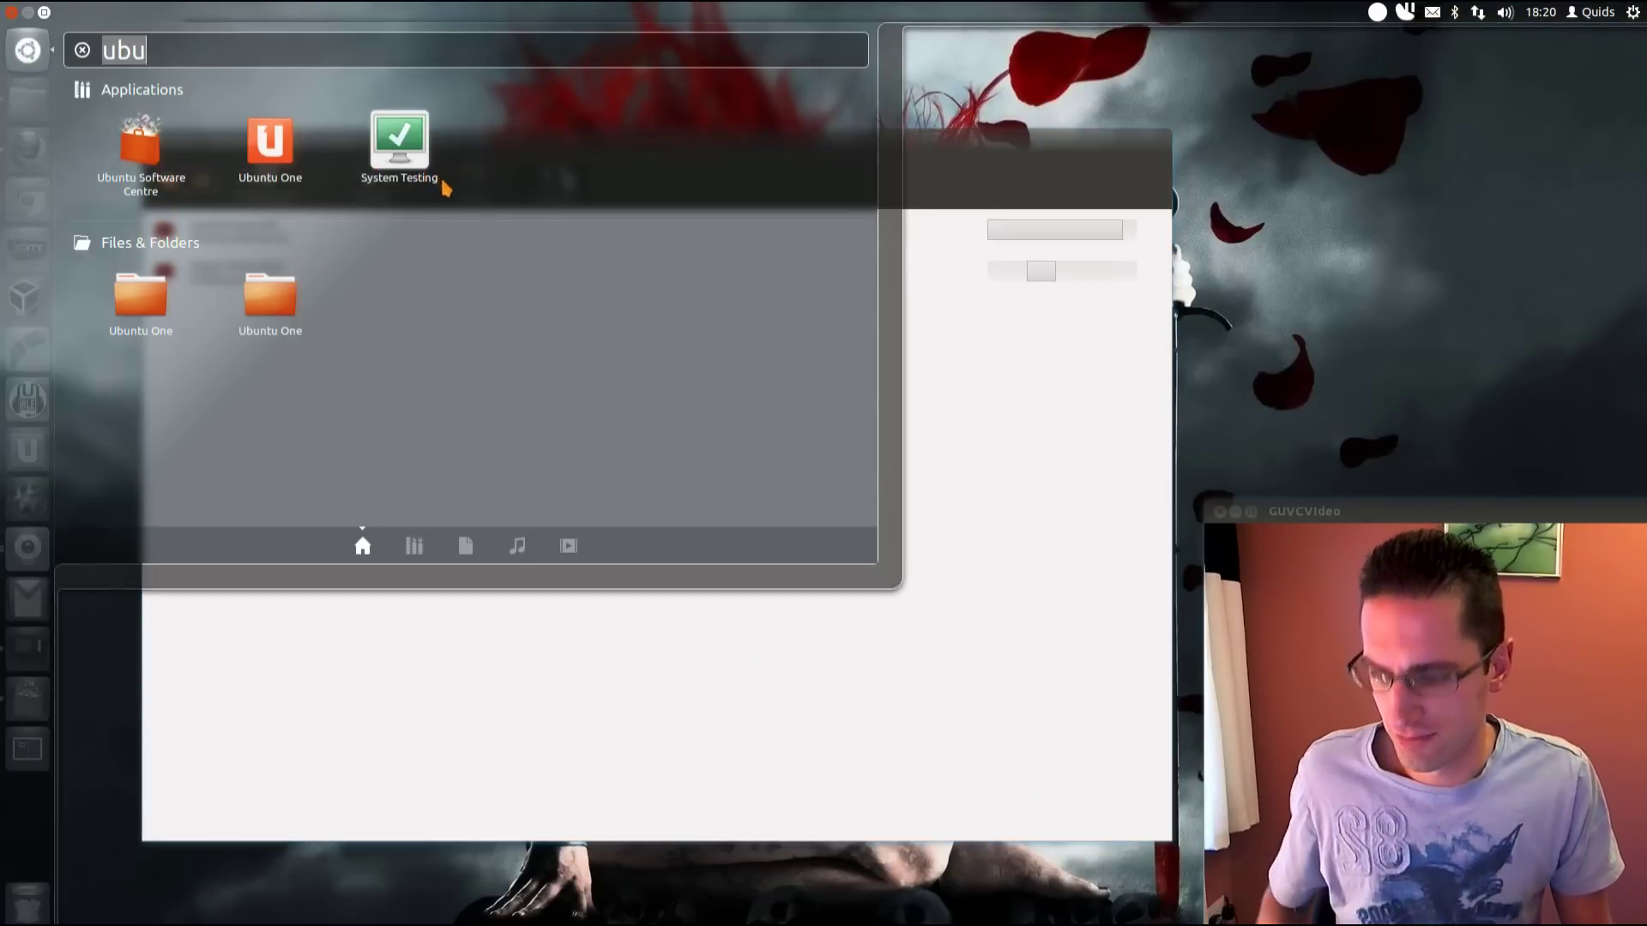
type("frag")
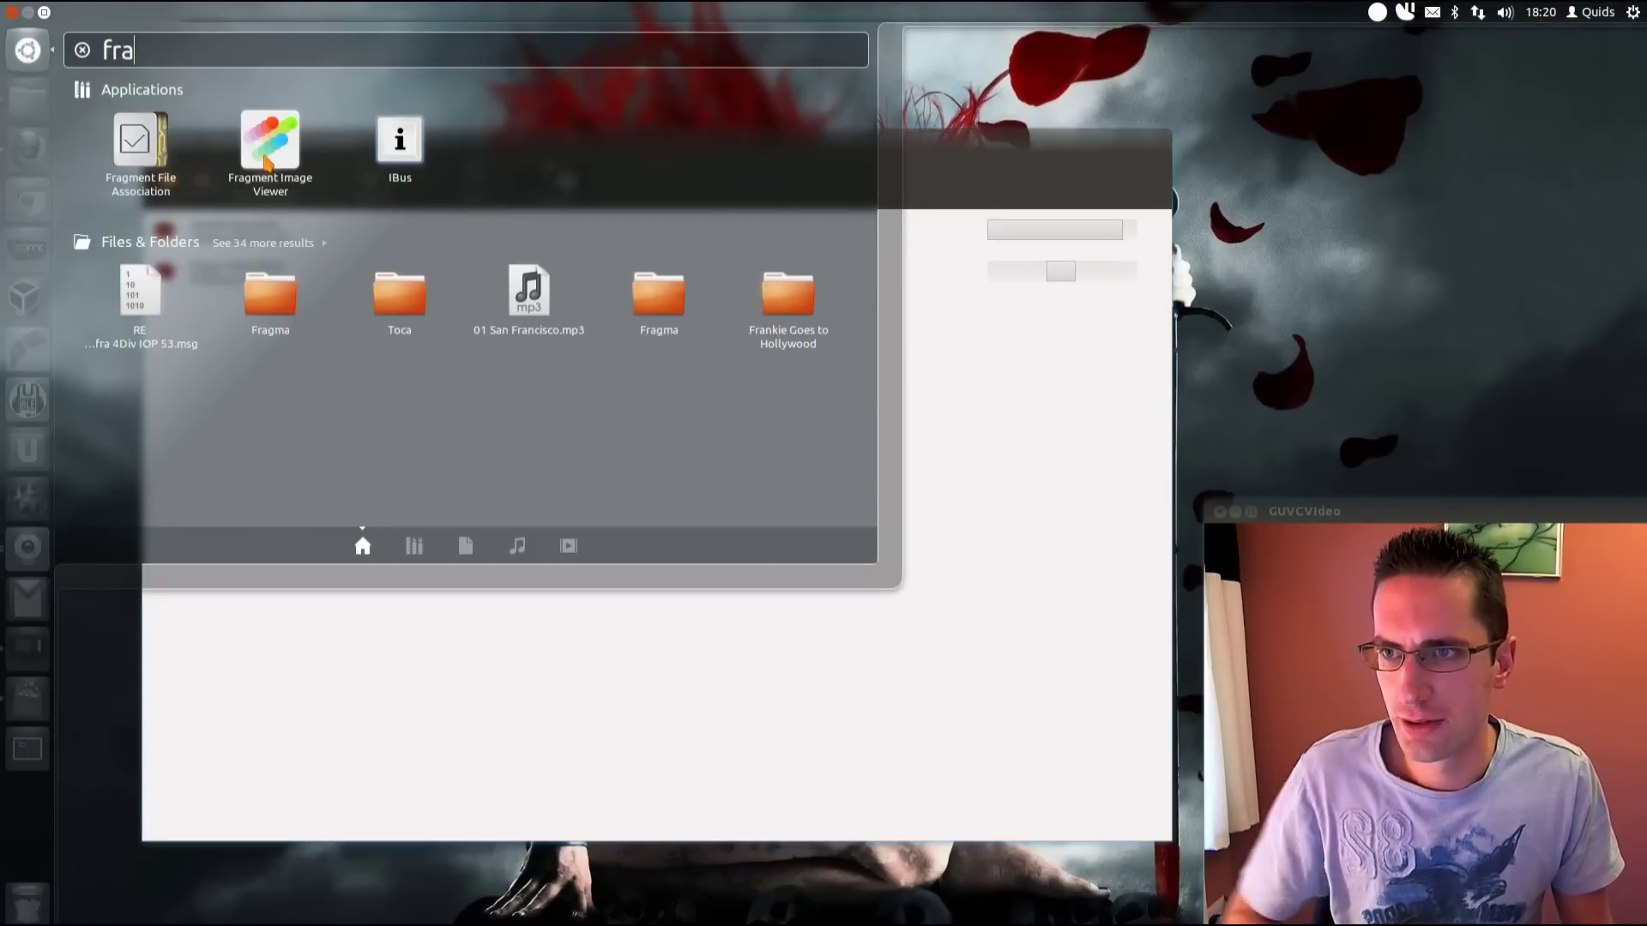
left_click(269, 140)
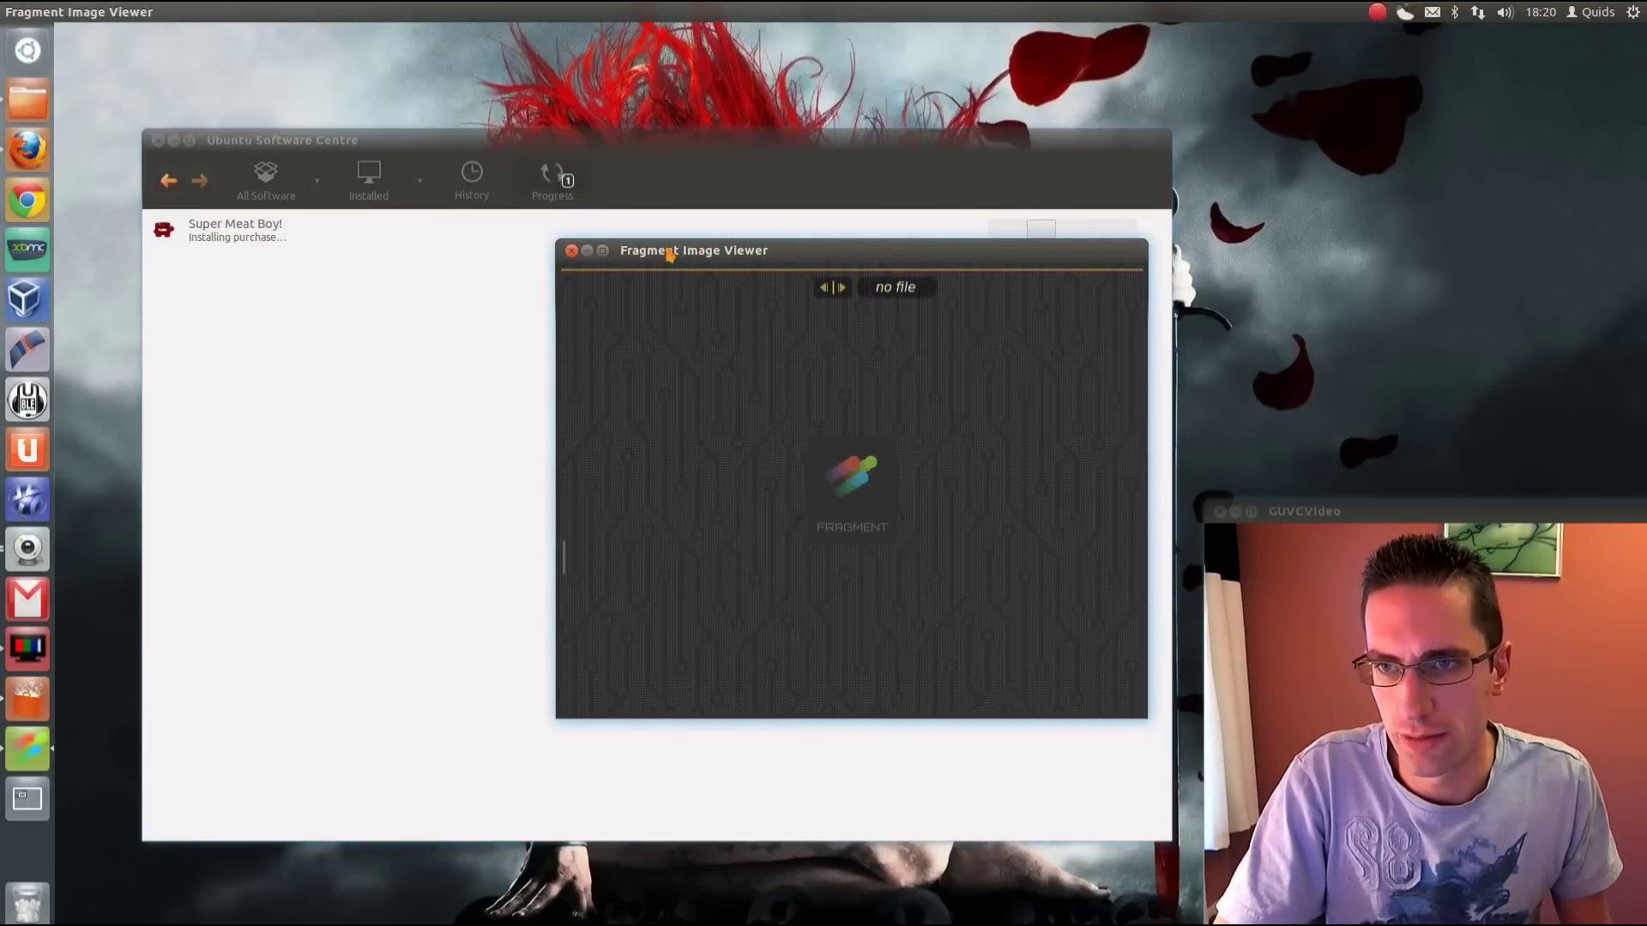
Browse from the Home folder to Pictures › Wallpaper › Abstract in Nautilus
left_click(28, 100)
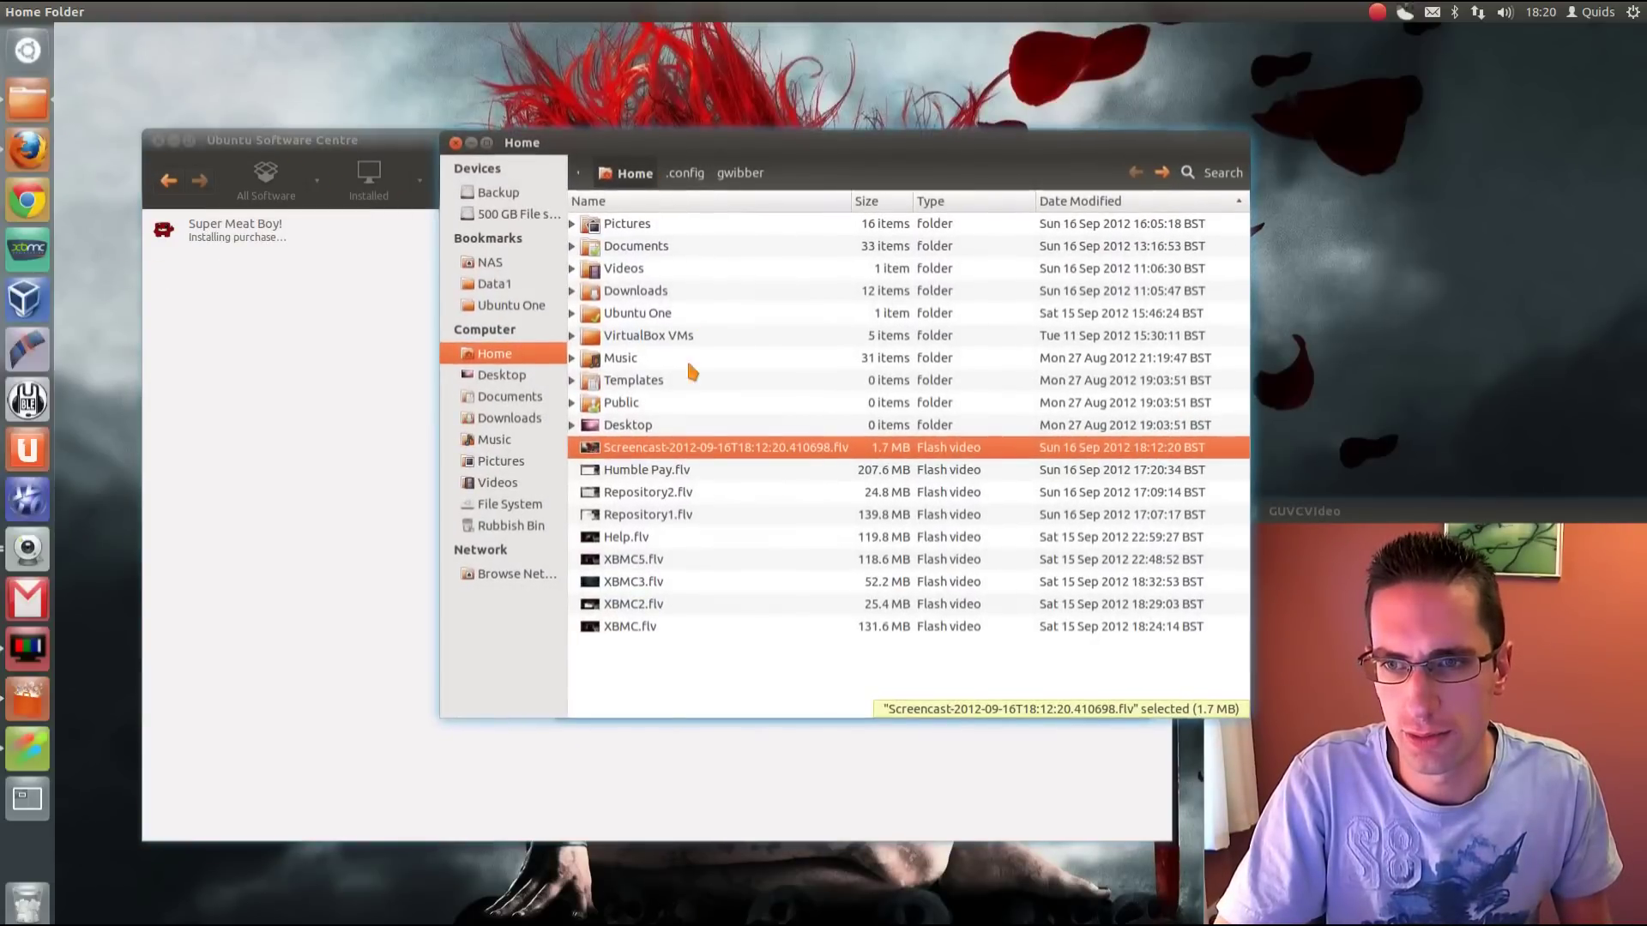
left_click(515, 461)
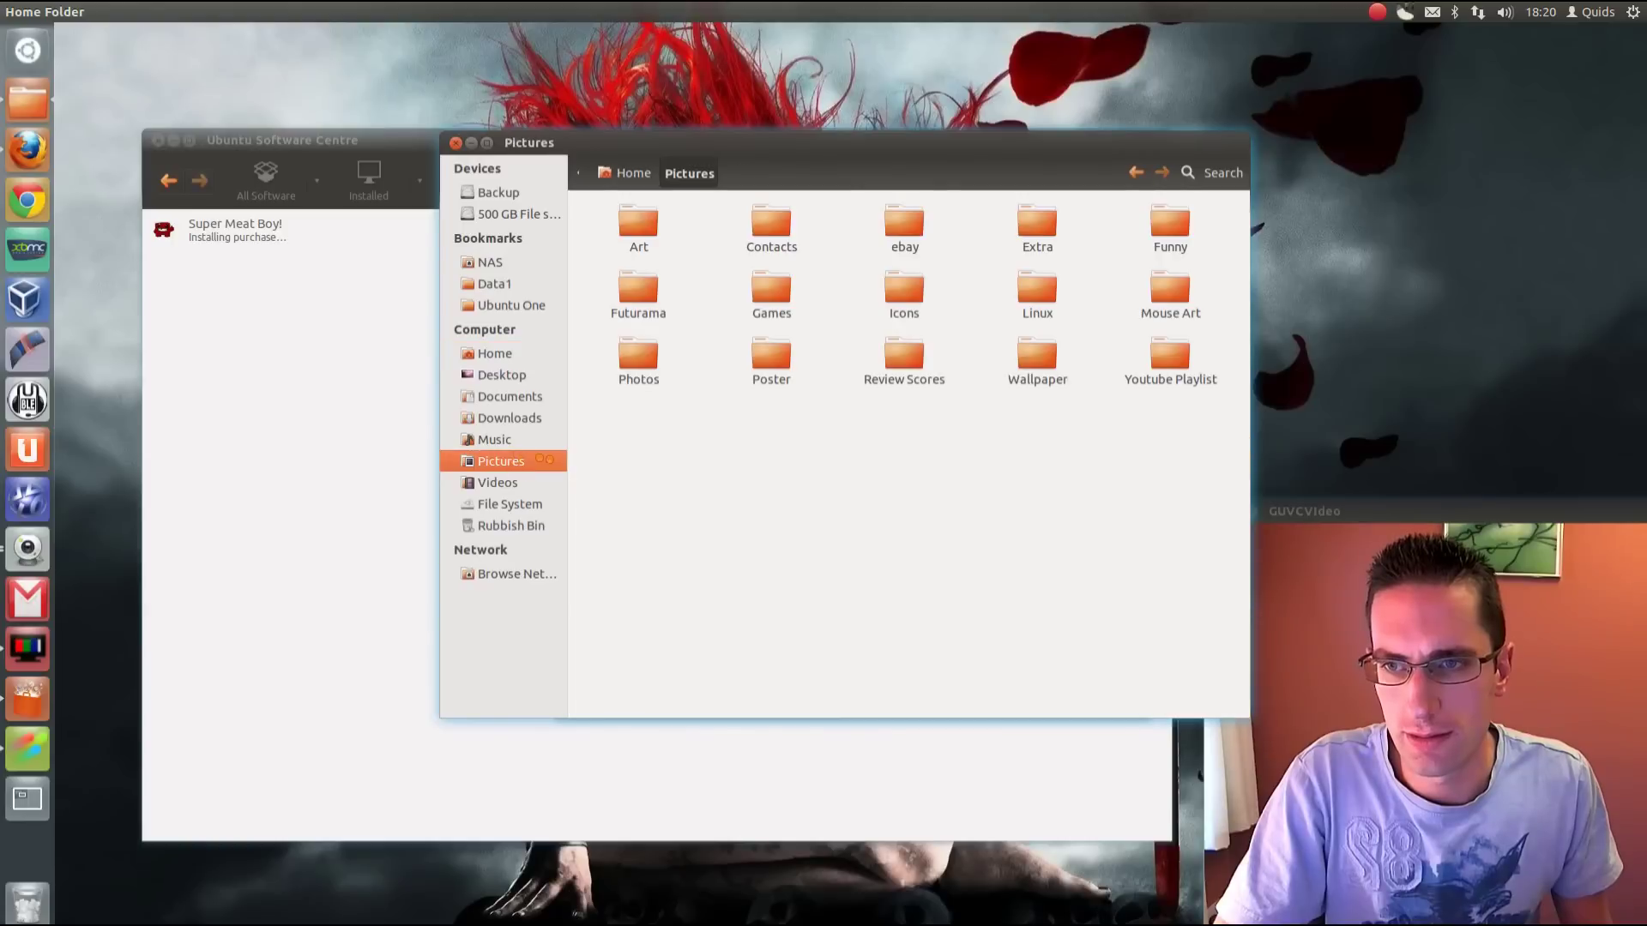
double_click(1038, 358)
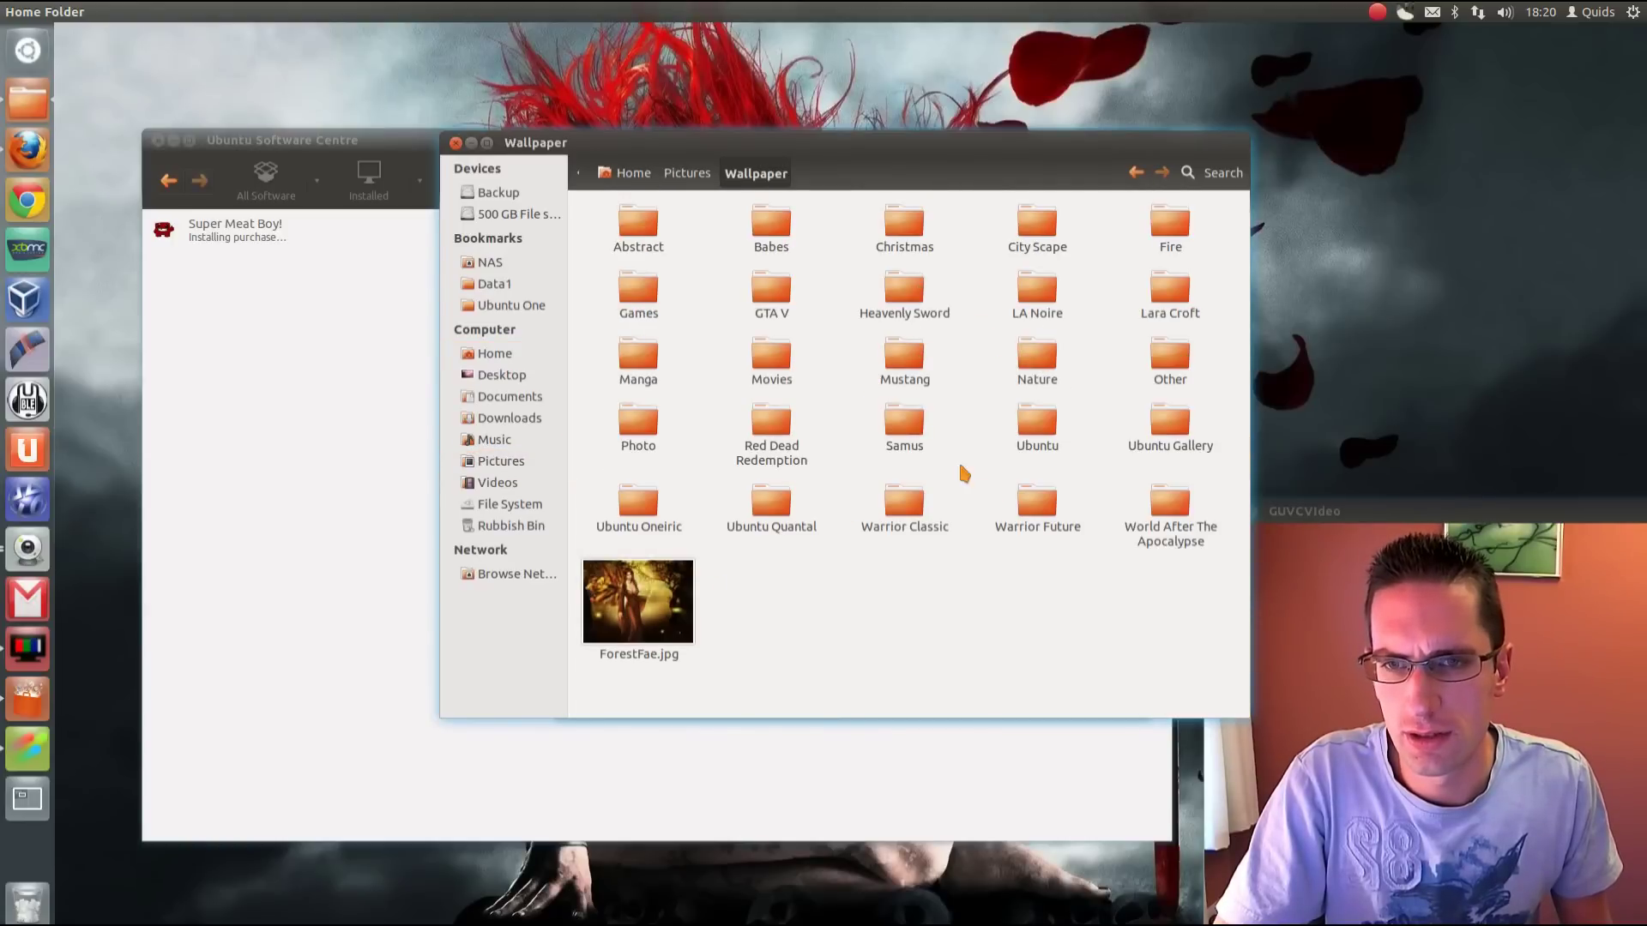
double_click(637, 223)
Open Ode_to_Van_Gogh_by_n8iveattitude1.jpg with Fragment Image Viewer
left_click(650, 257)
right_click(651, 253)
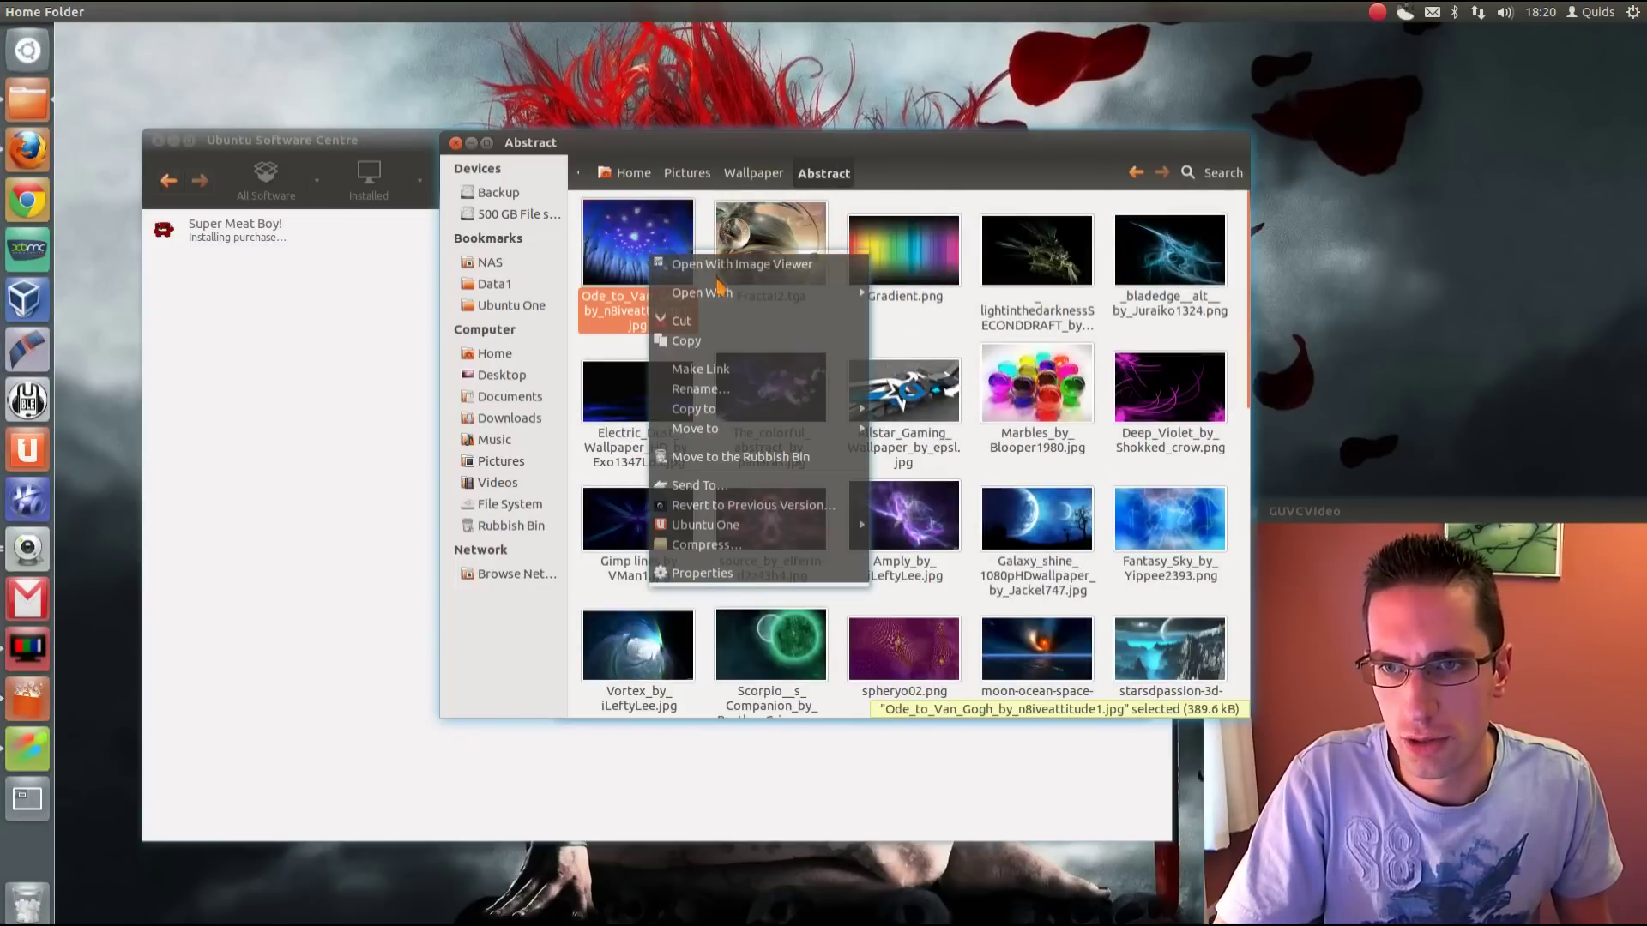
mouse_move(815, 292)
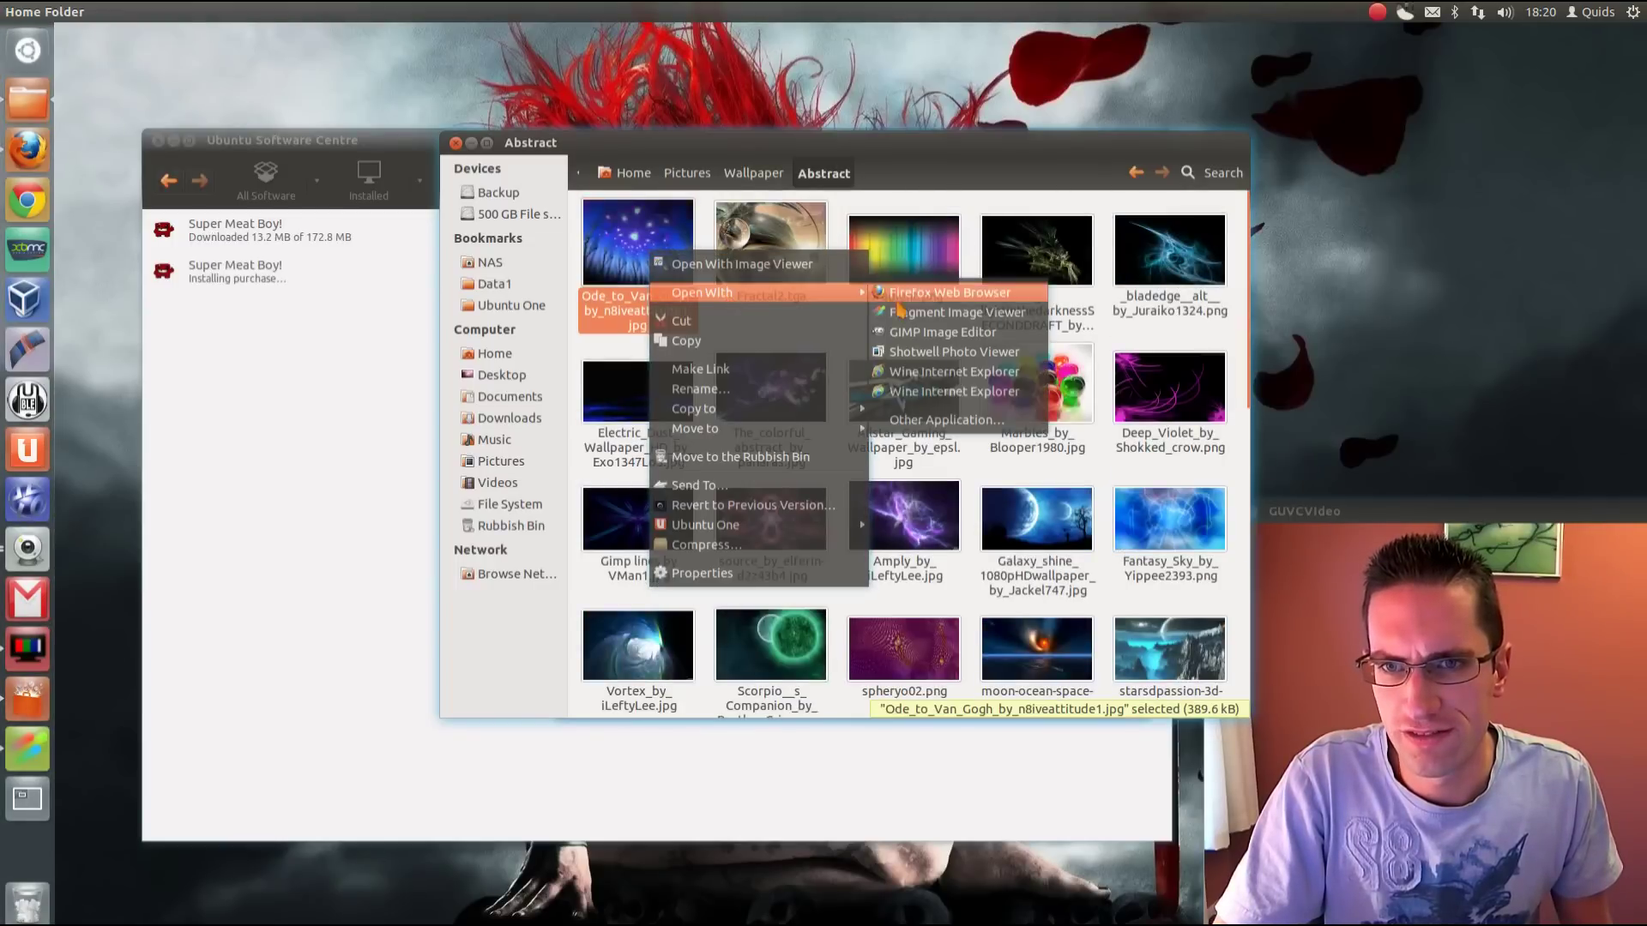
left_click(944, 313)
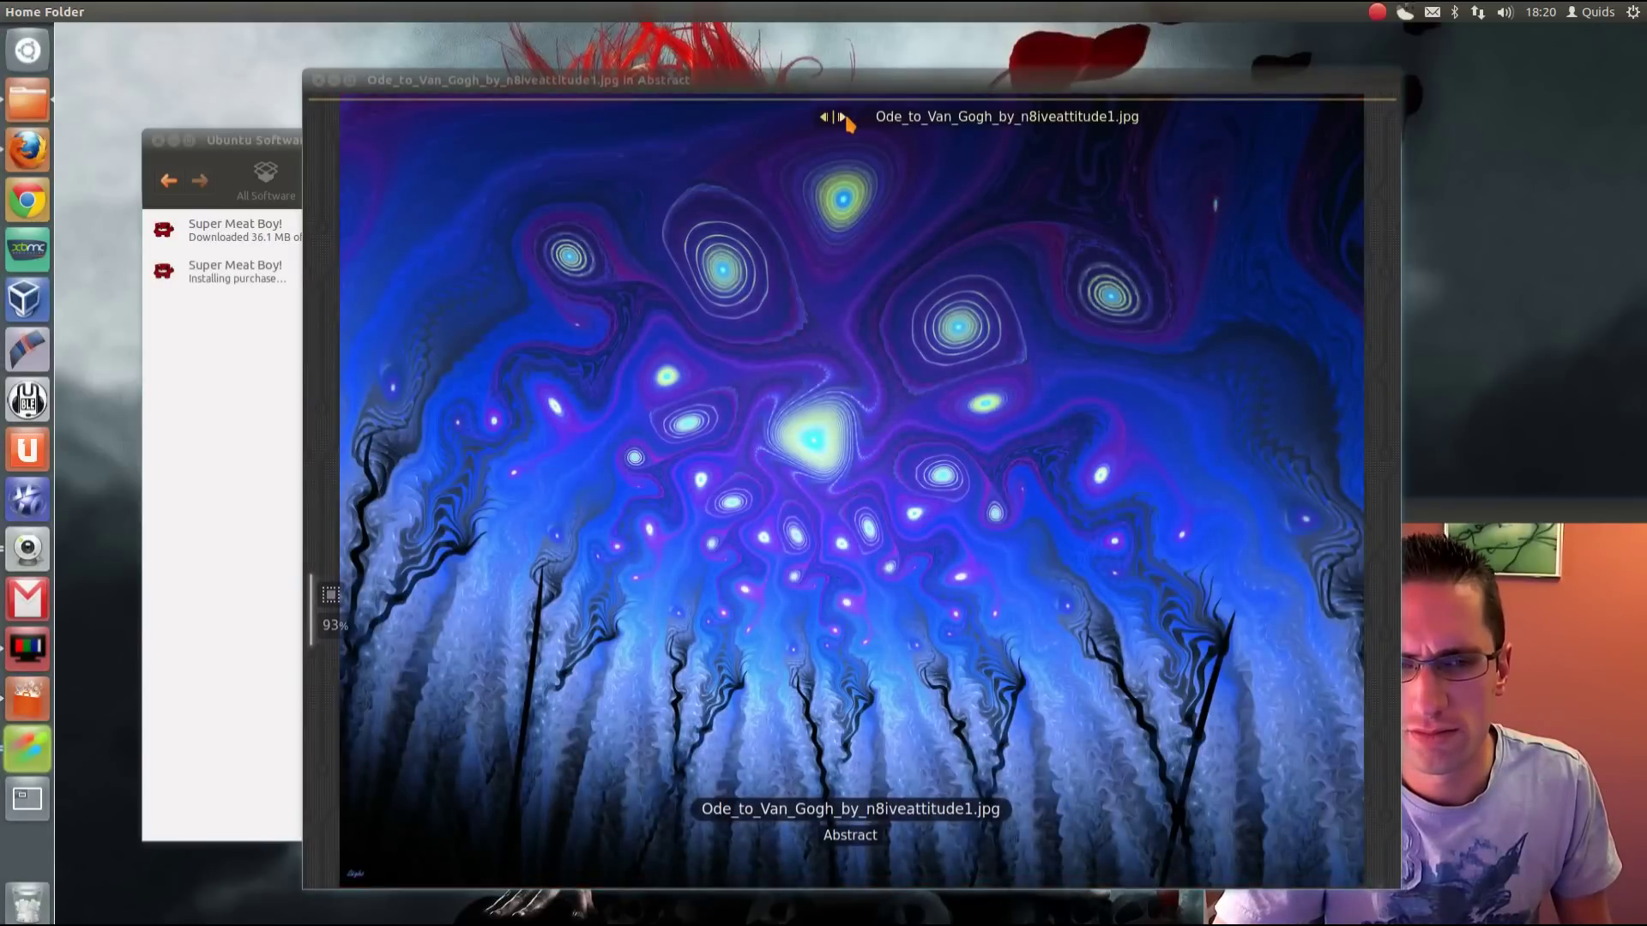
Advance four images through the Abstract folder to Shore Of The Fractal Sea.jpg
left_click(1048, 526)
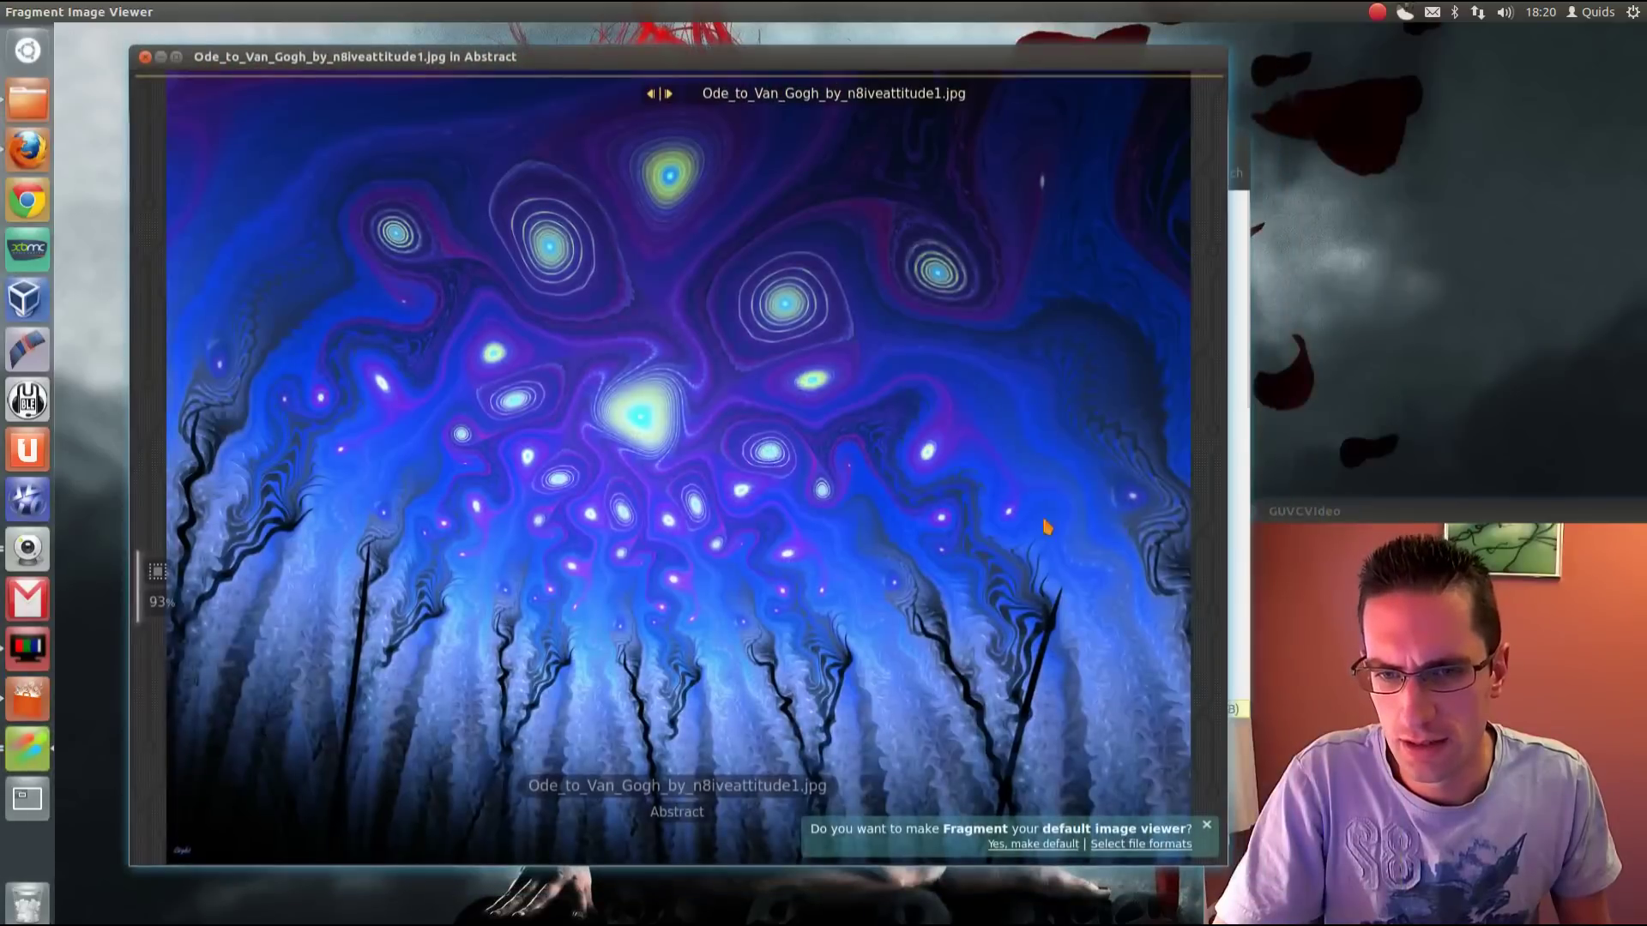
left_click(670, 94)
left_click(670, 95)
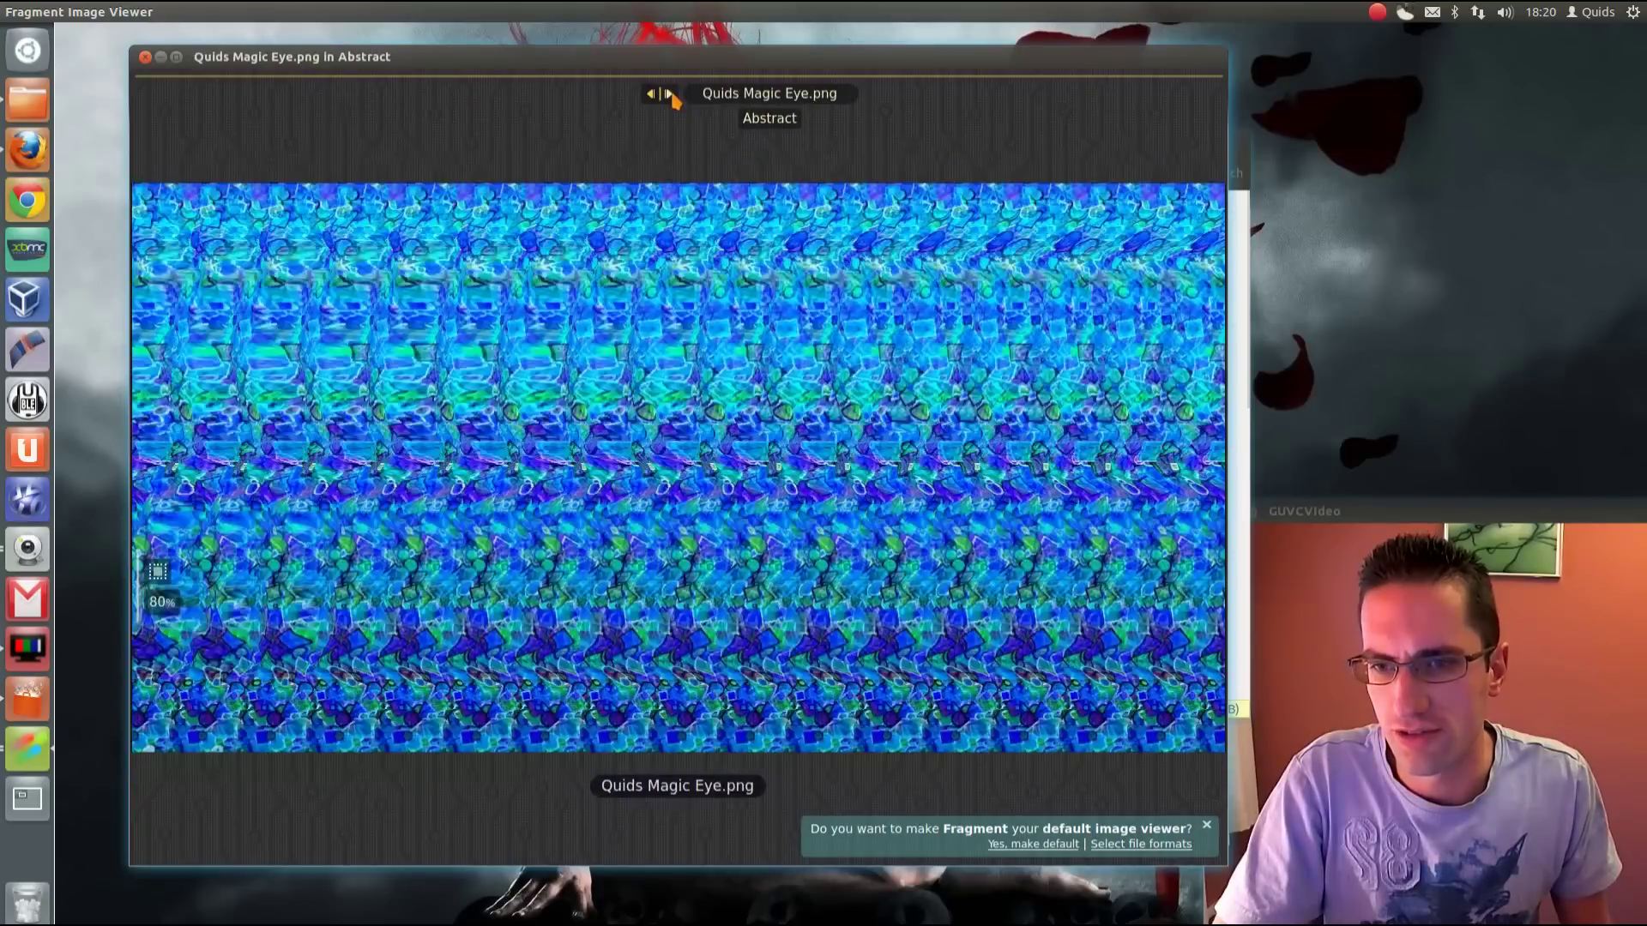
left_click(669, 95)
left_click(670, 95)
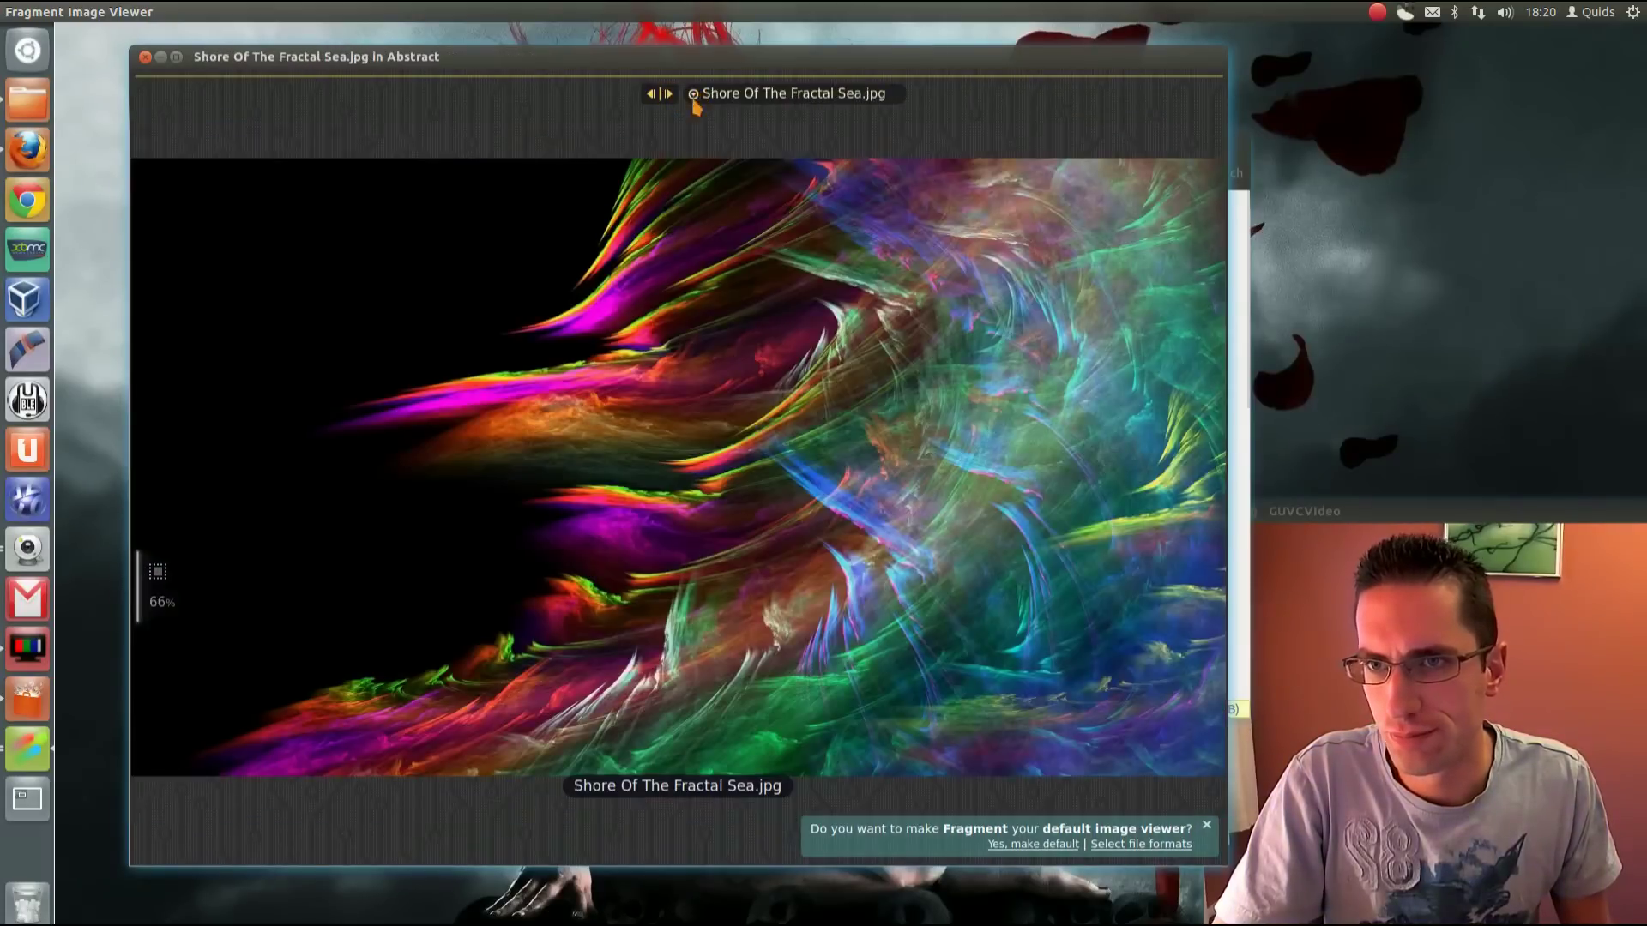